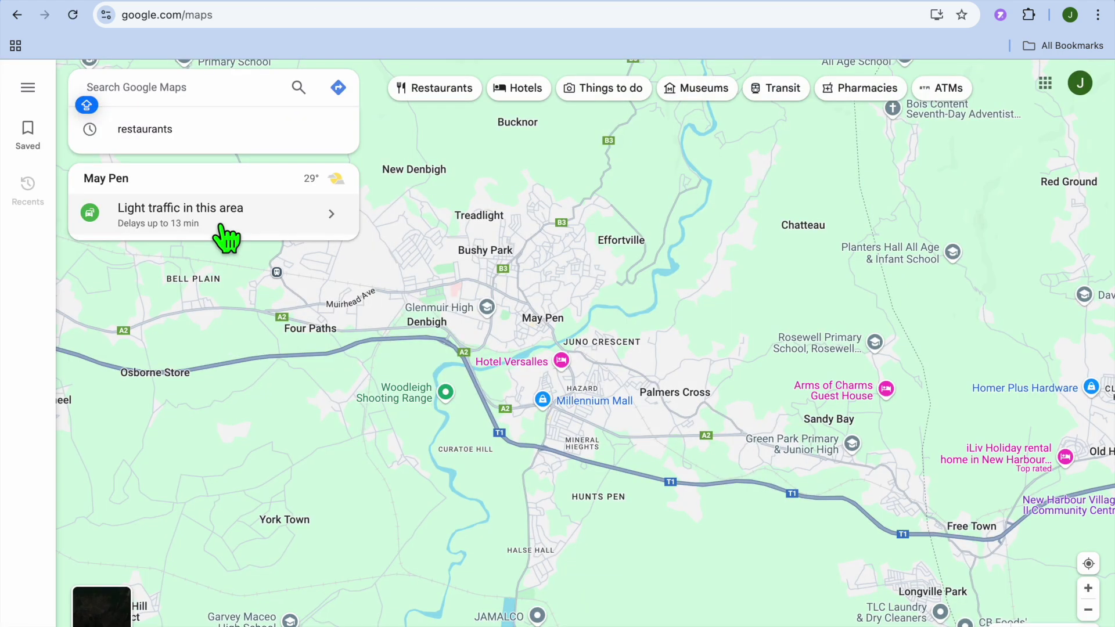
Step: Choose 'Add your business' from the Google Maps menu to begin a new Business Profile
click(28, 88)
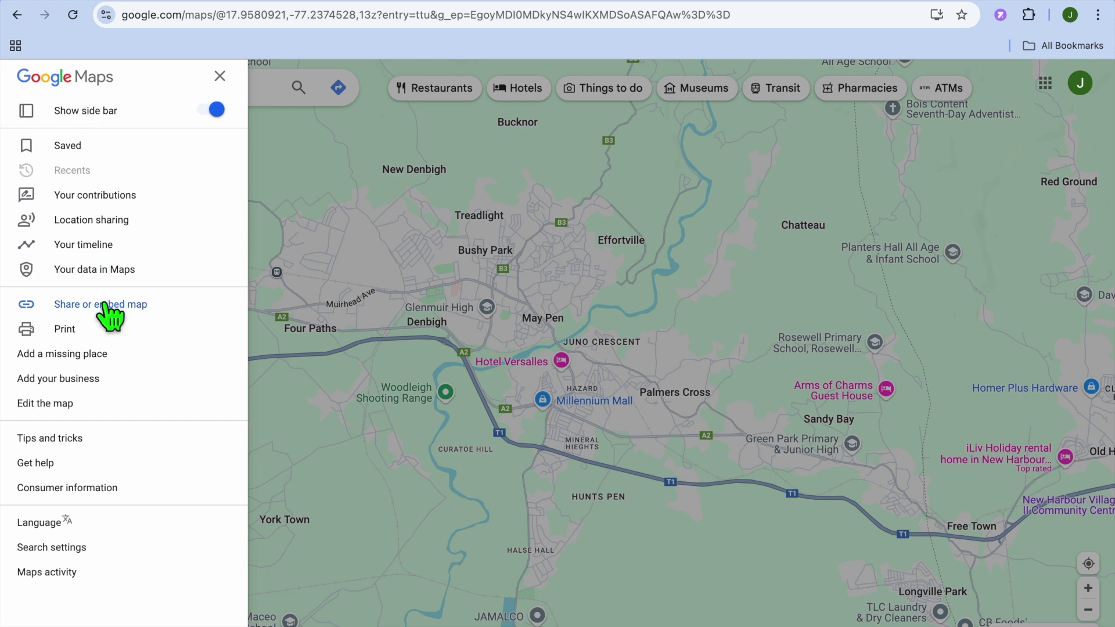
click(79, 379)
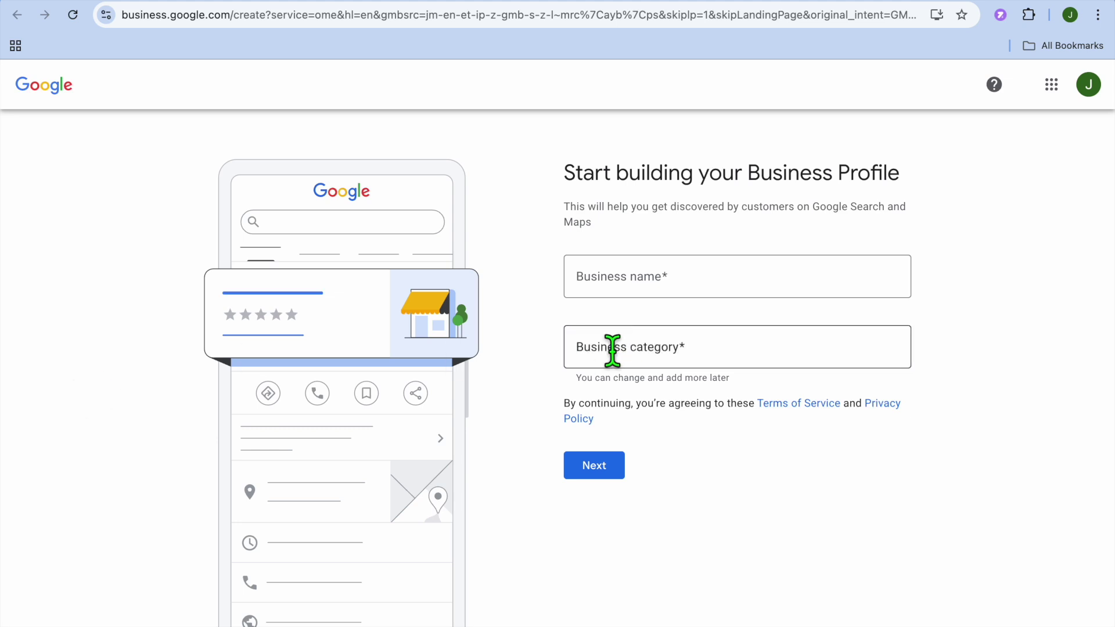
Step: Enter SIMPLE BUSINESS as the business name and Restaurant as the category, then submit
click(610, 281)
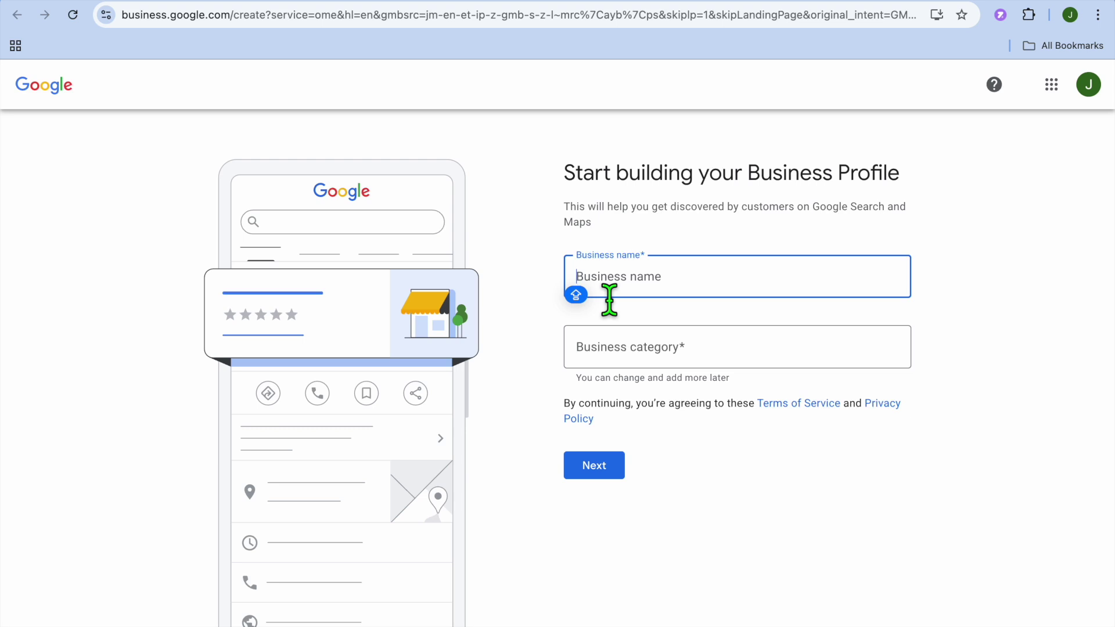
text(SIMP)
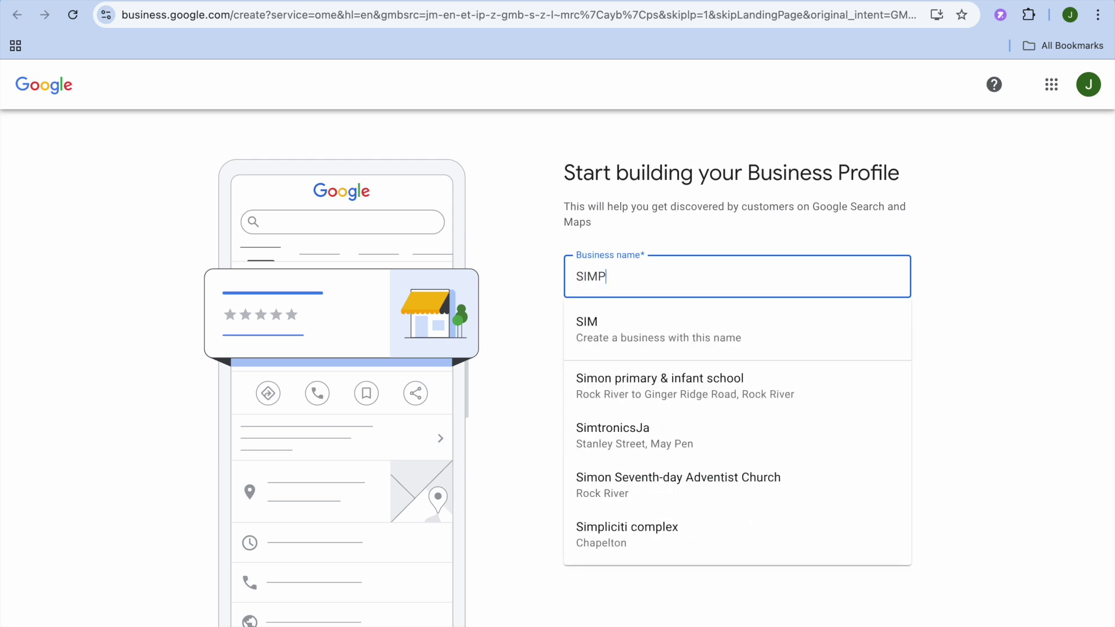
text(LE REST)
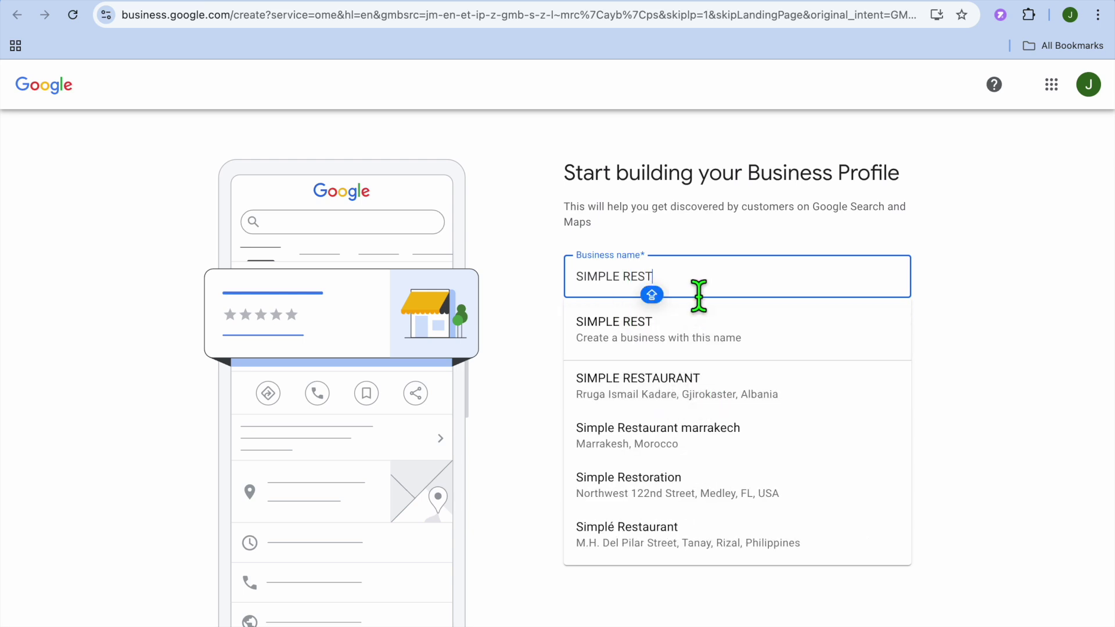
key(BackSpace)
key(BackSpace)
key(BackSpace)
key(BackSpace)
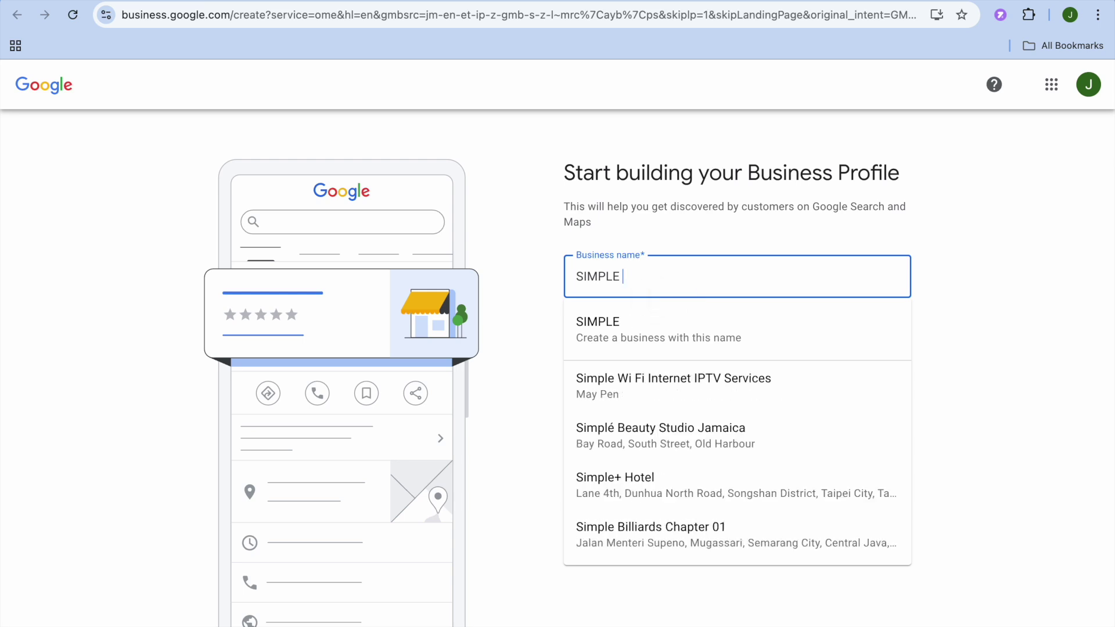
text(BUSINESS)
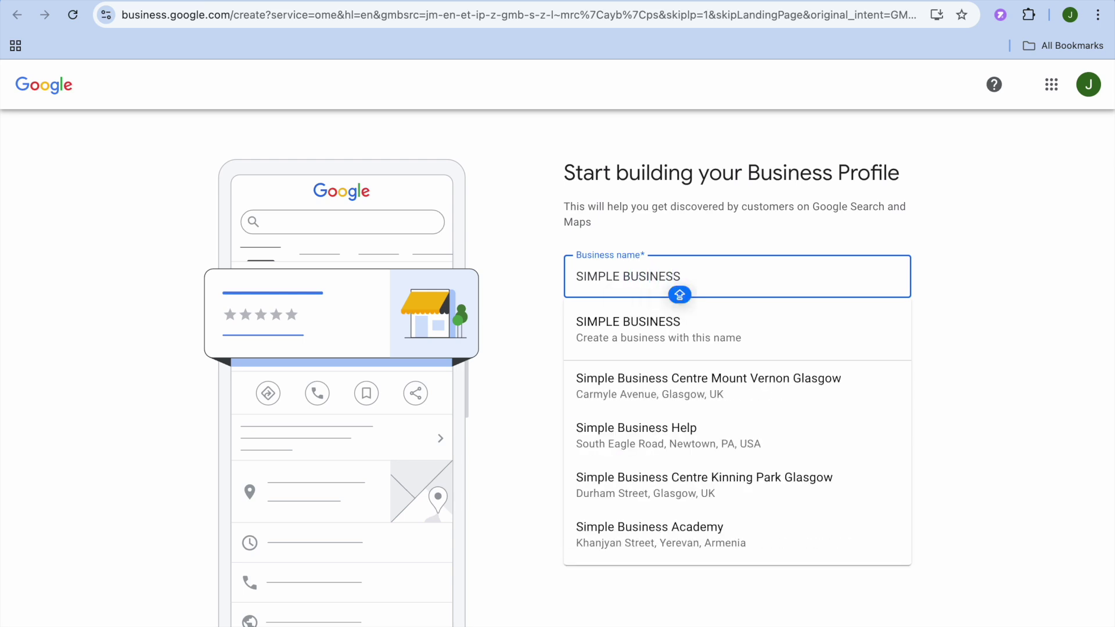
key(Escape)
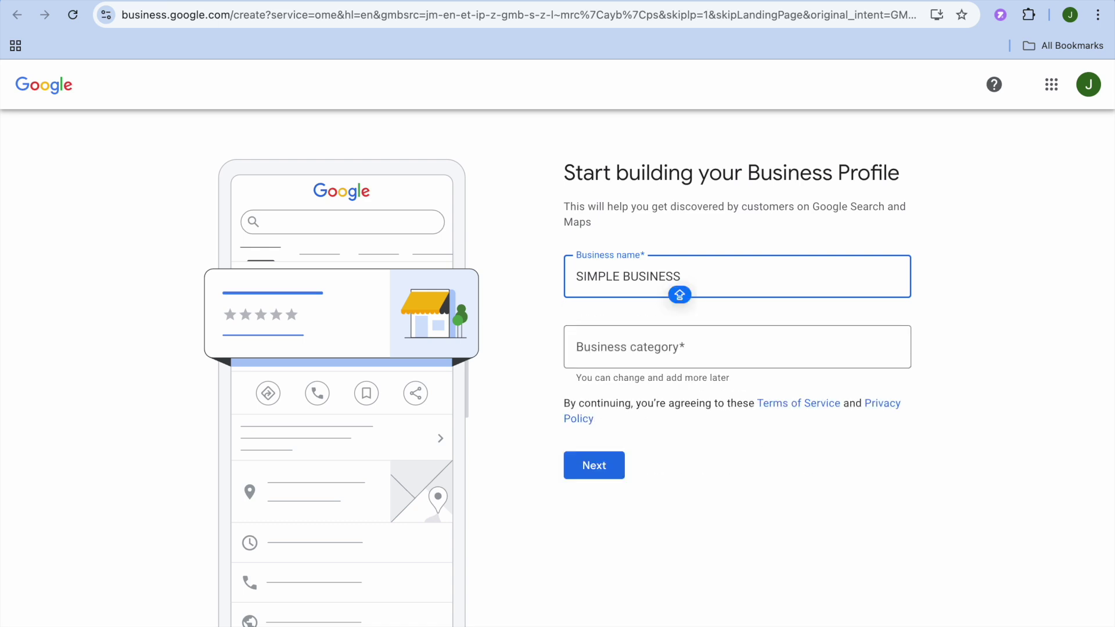
click(710, 356)
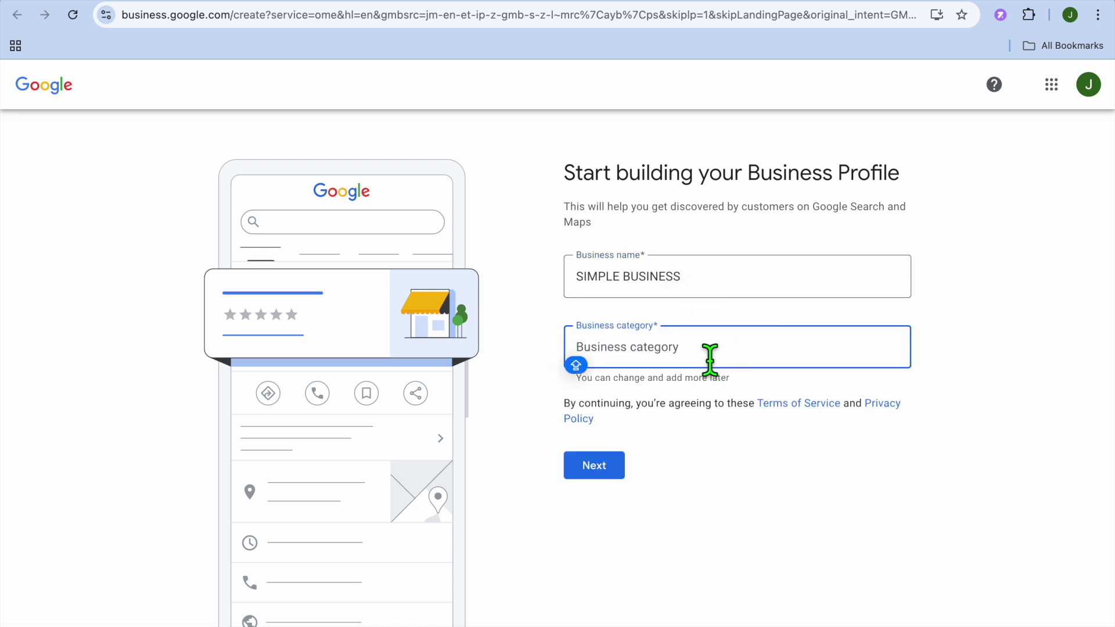
text(RES)
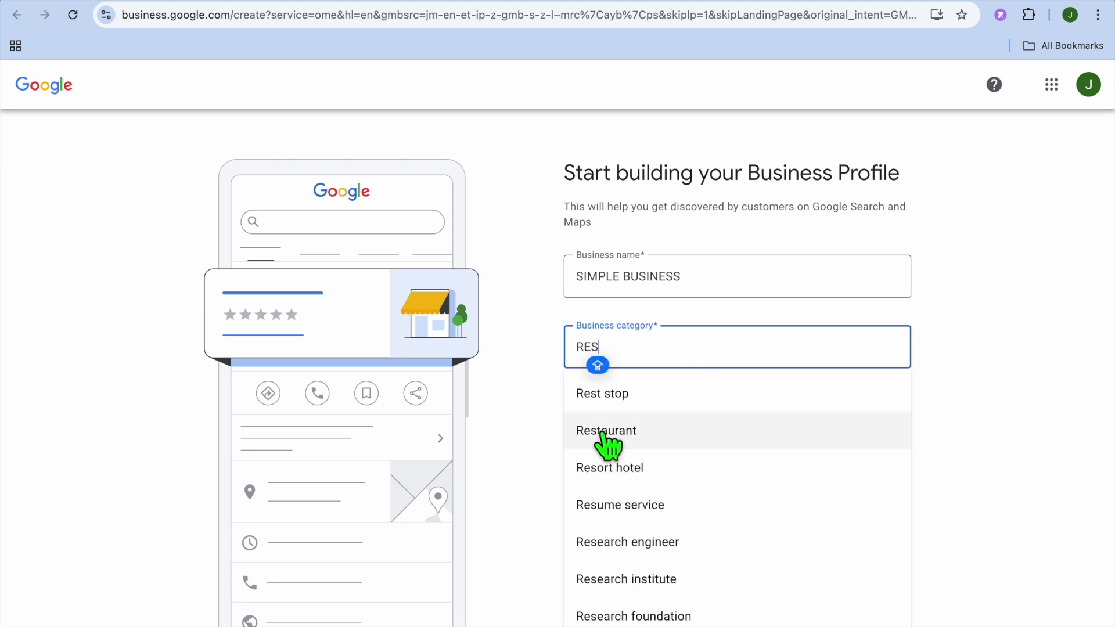
click(605, 432)
click(608, 467)
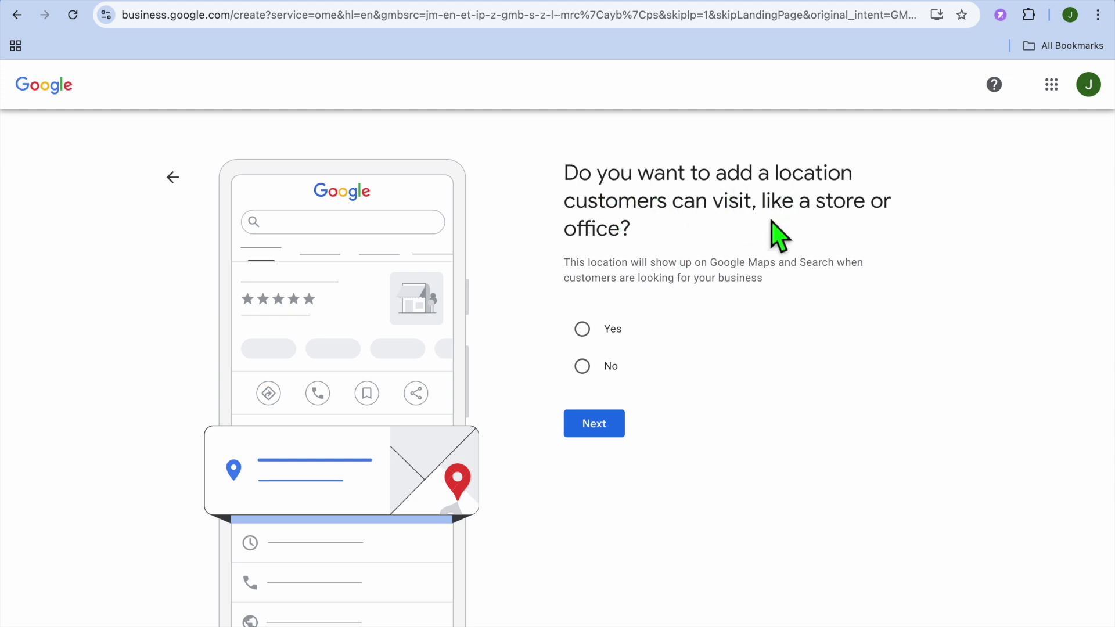
Step: Confirm customers can visit a physical location and begin entering the street address
click(582, 330)
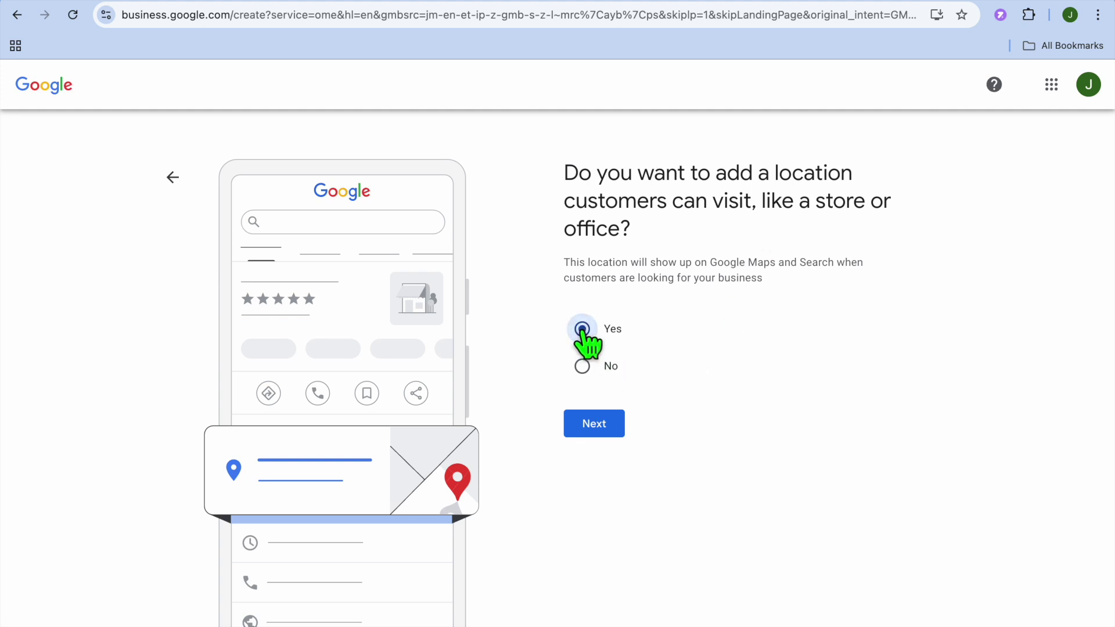
click(617, 436)
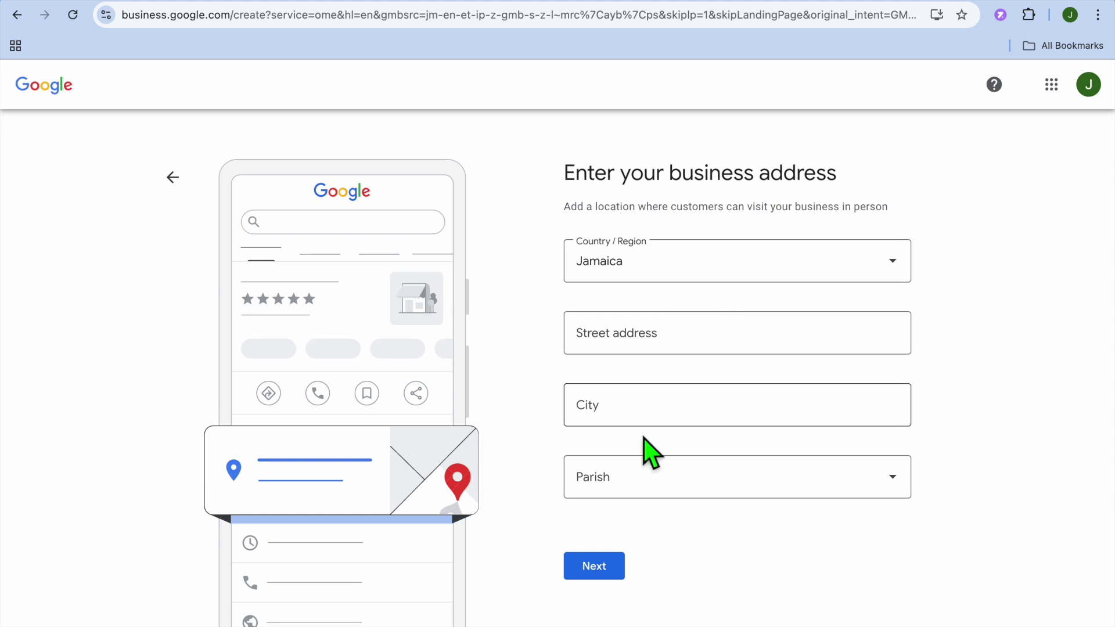
click(649, 350)
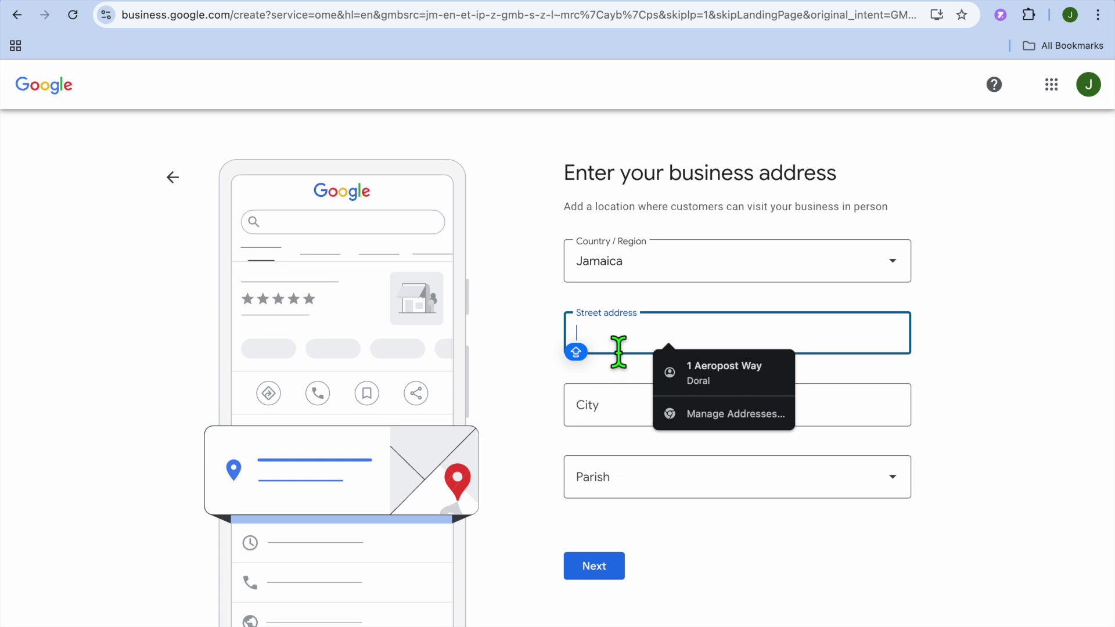
text(M)
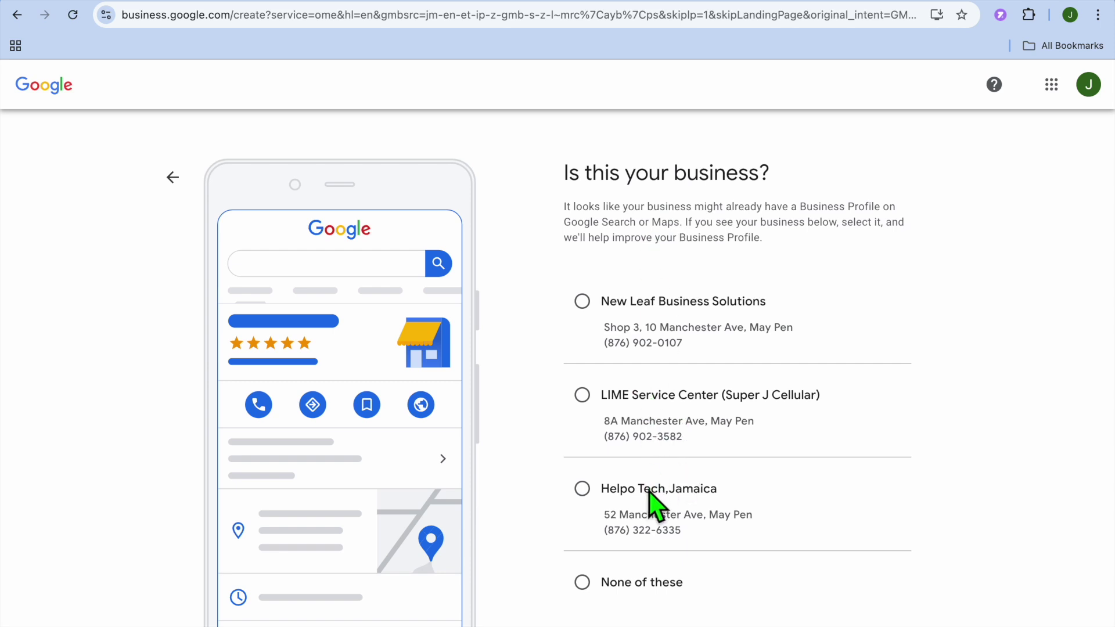
Step: Mark none of the suggested listings as this business and accept the pinned map location
click(583, 583)
scroll(692, 617, down, 1)
click(590, 611)
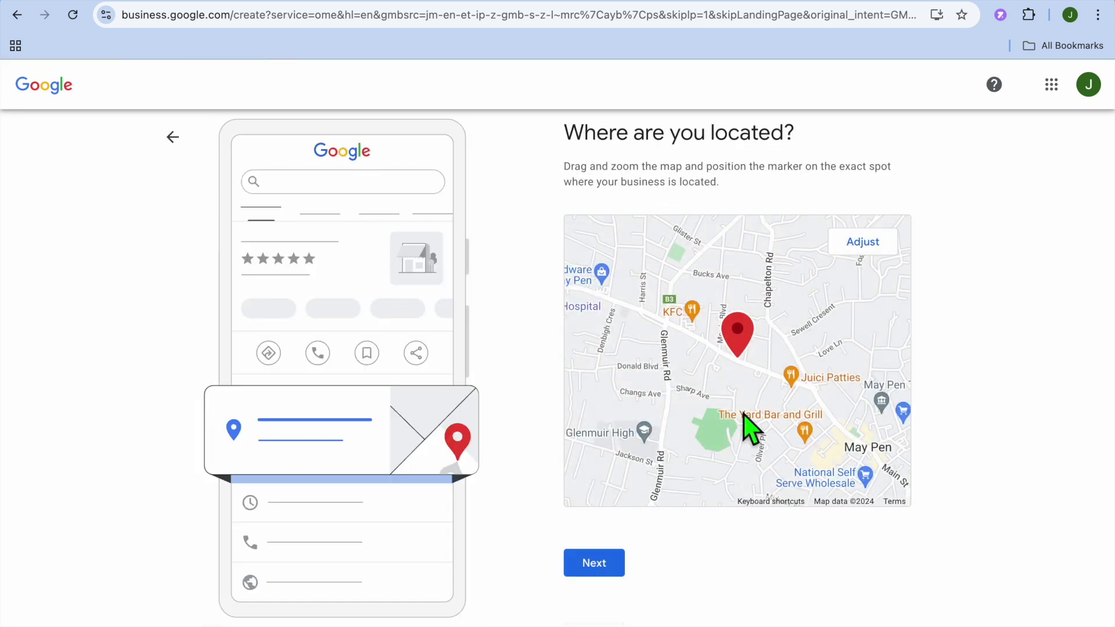
click(752, 335)
click(593, 565)
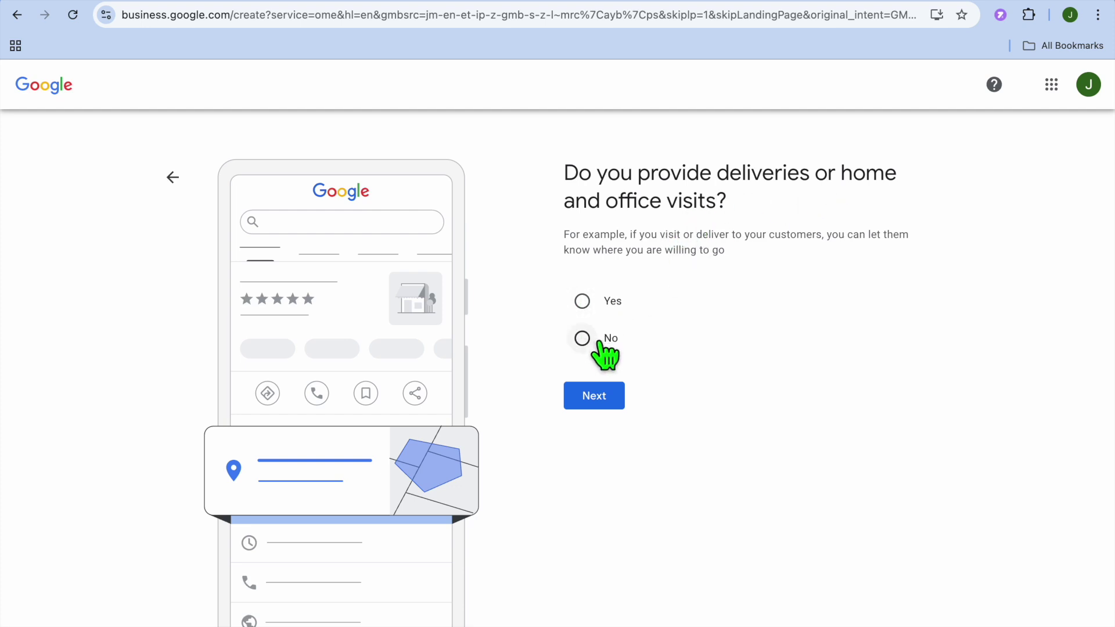
Step: Say the business offers deliveries or visits and add May Pen, Jamaica as a served area
click(582, 301)
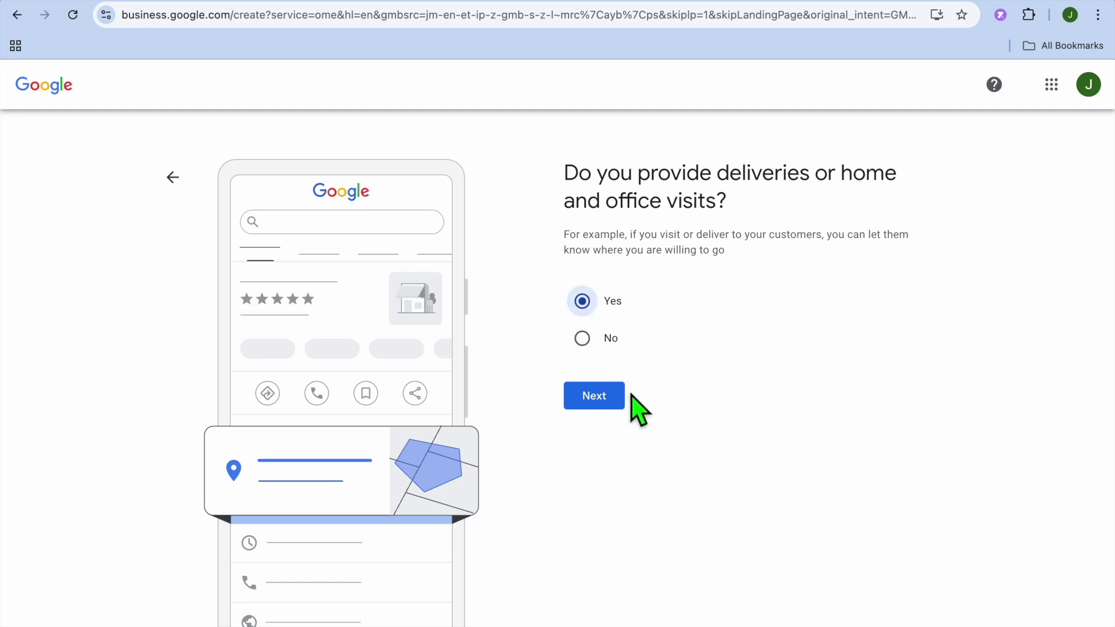
click(594, 398)
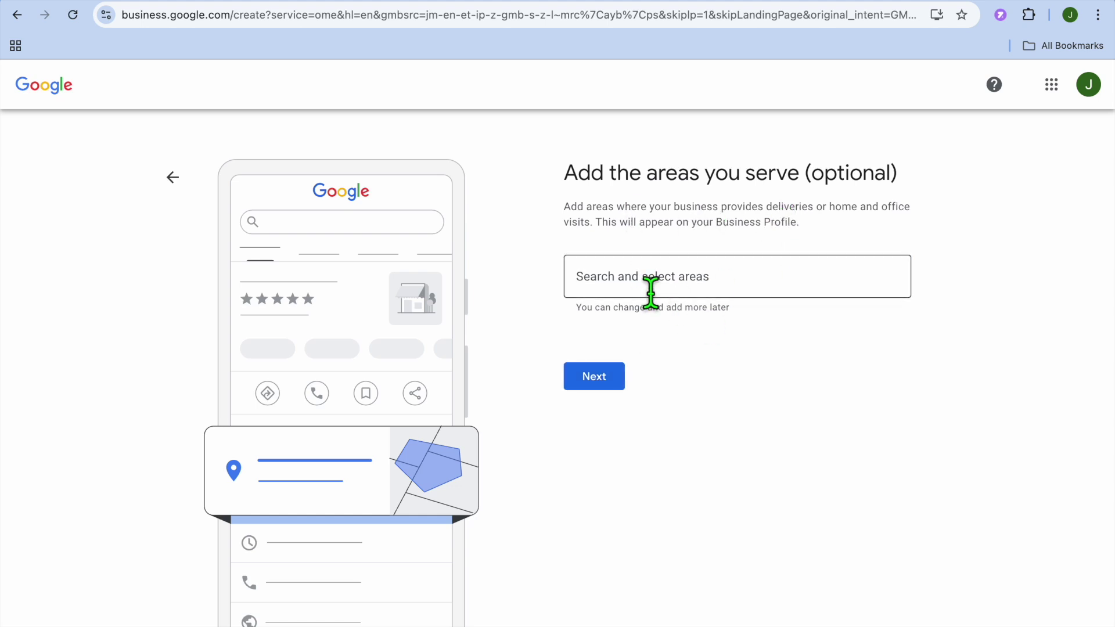
click(718, 289)
text(Manhattan, New York)
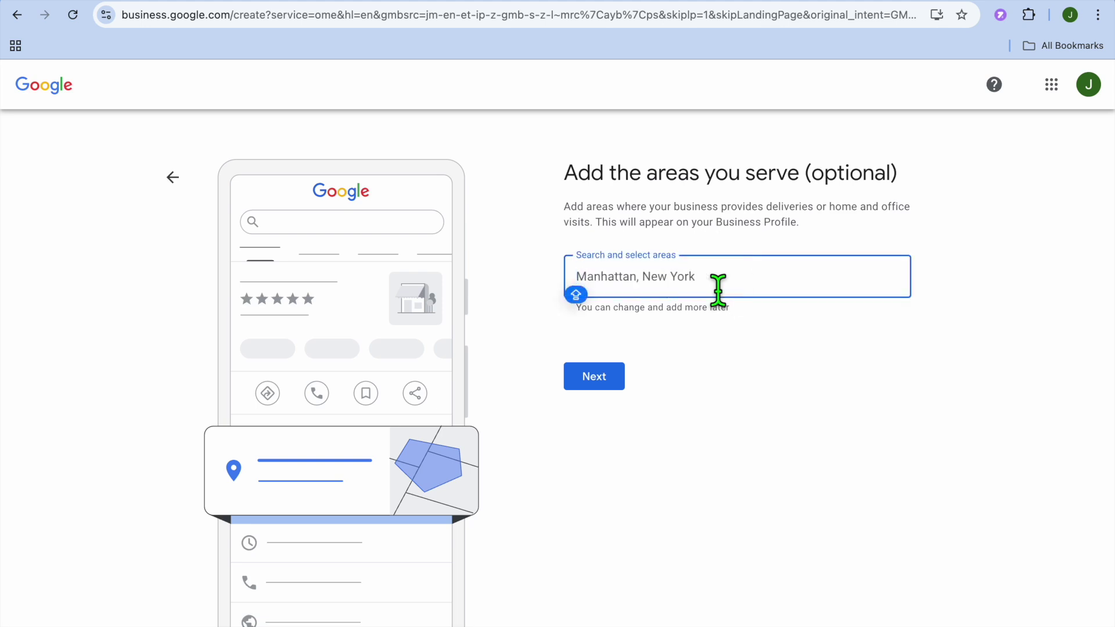
text(MAY P)
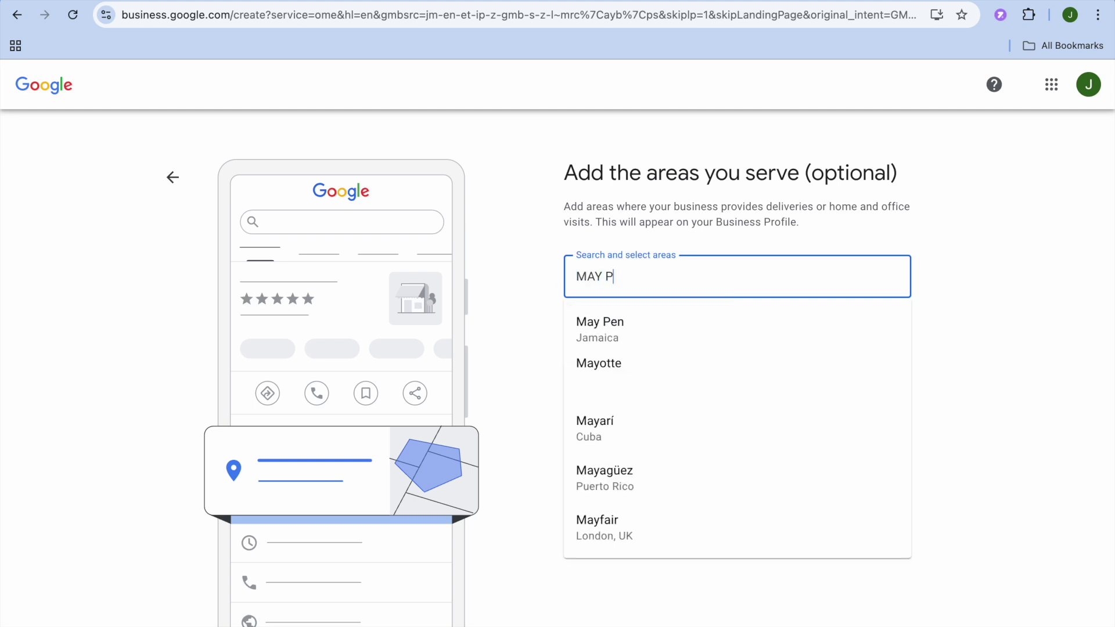
click(679, 326)
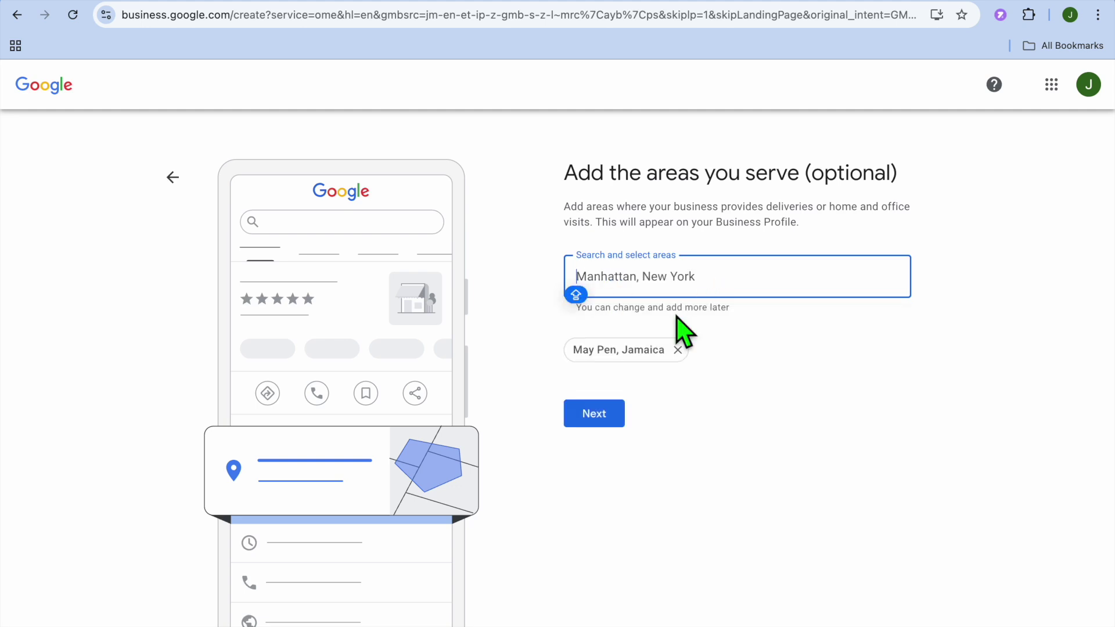
click(617, 414)
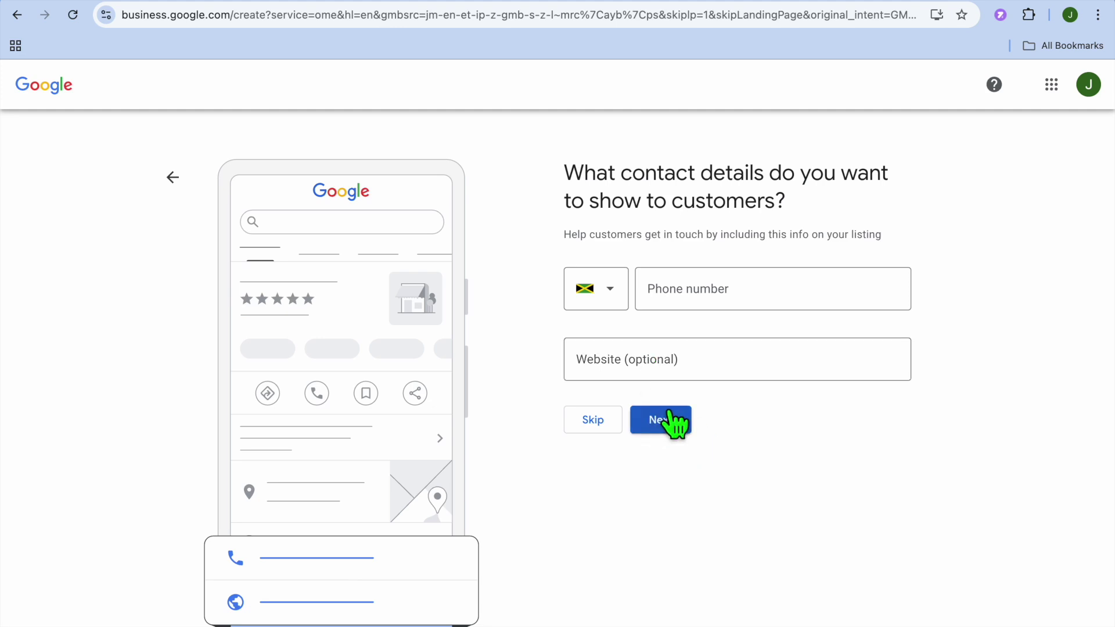
Step: Skip the phone and website contact details and postpone phone verification
click(595, 425)
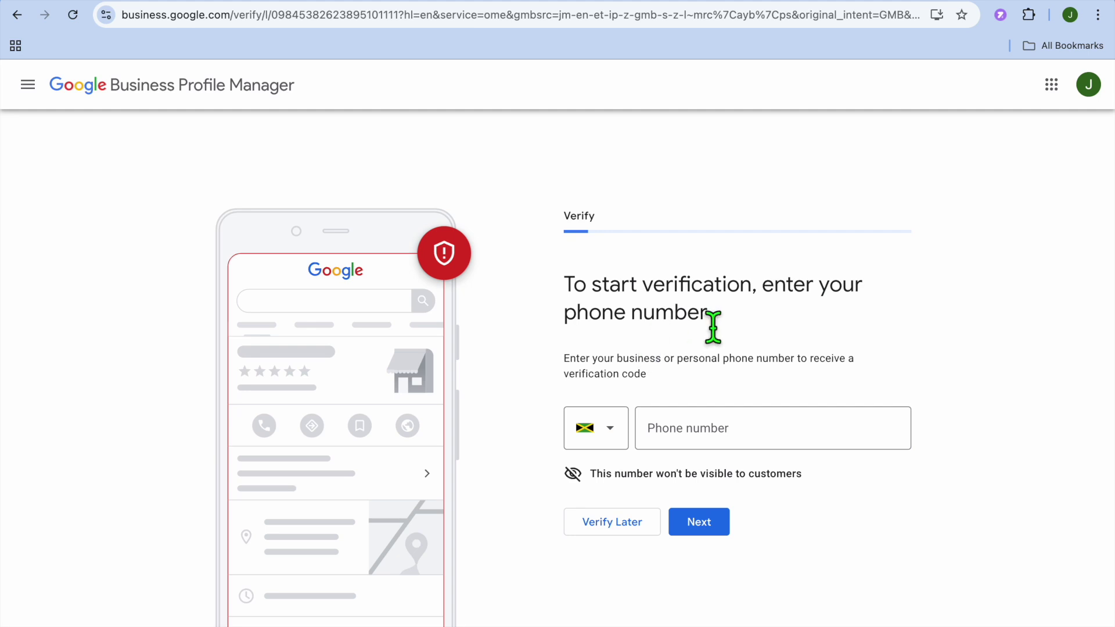
scroll(713, 326, down, 1)
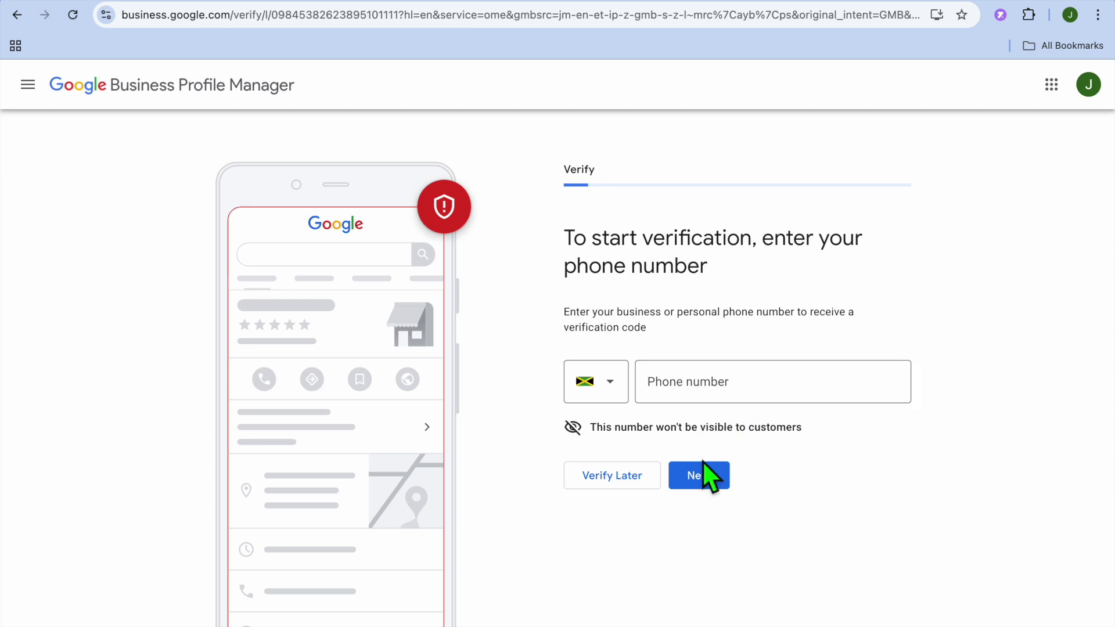
click(611, 478)
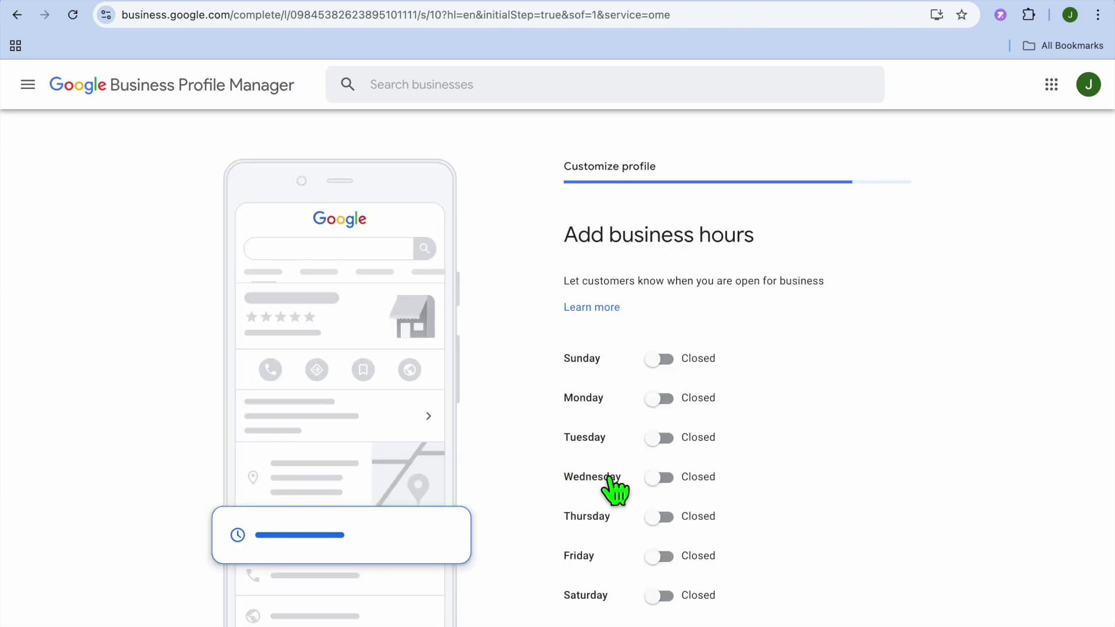
Step: Mark Monday open with hours 7:00 AM to 3:00 PM
scroll(612, 487, down, 1)
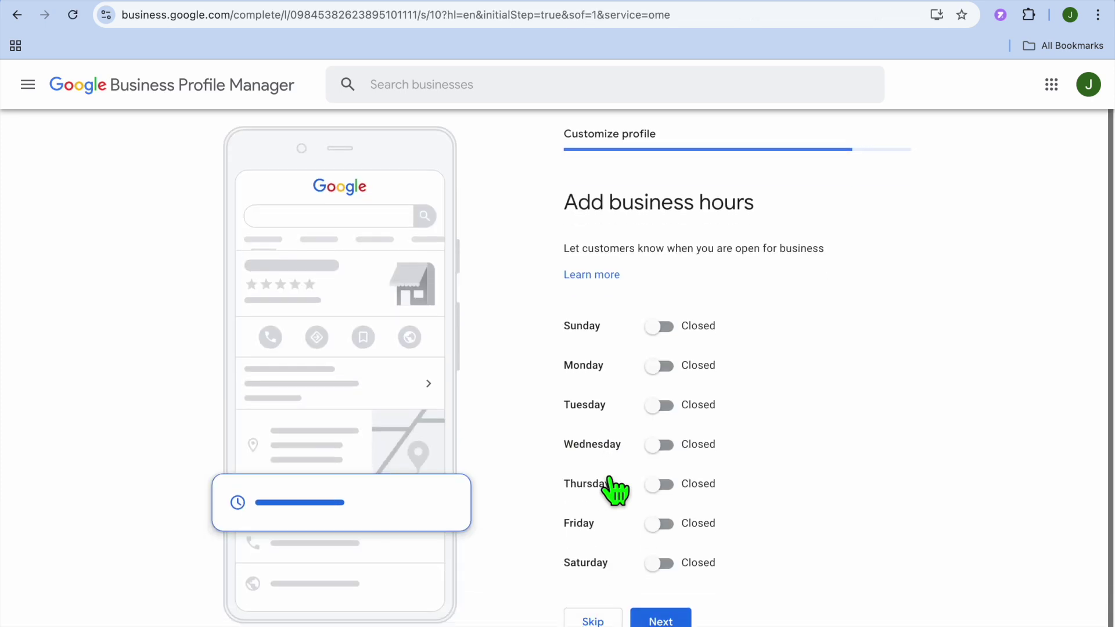
scroll(614, 489, down, 1)
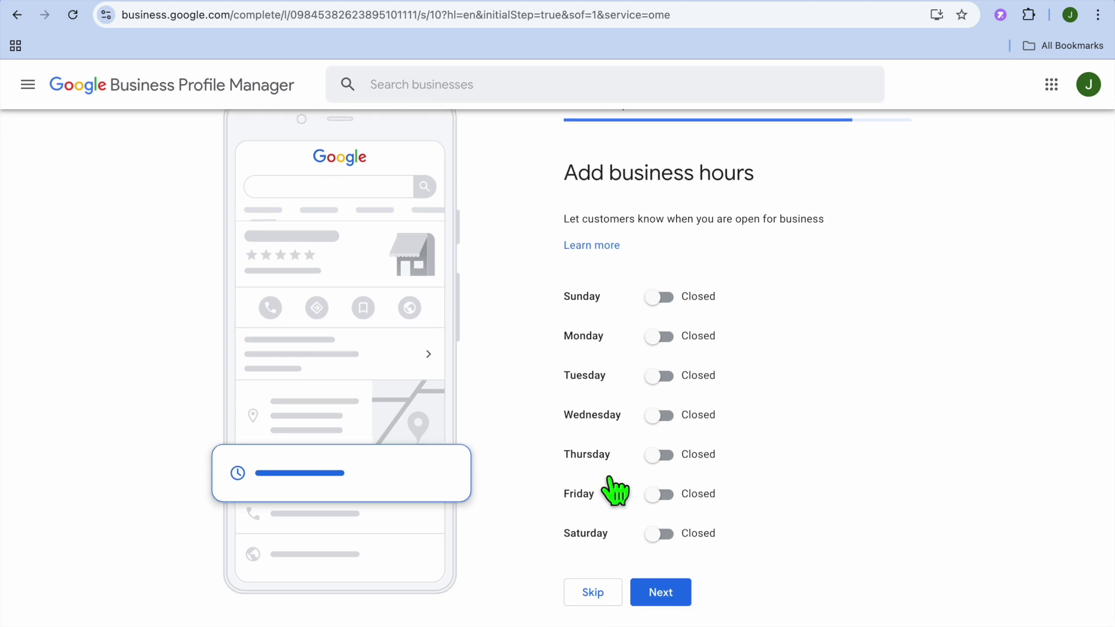
click(662, 341)
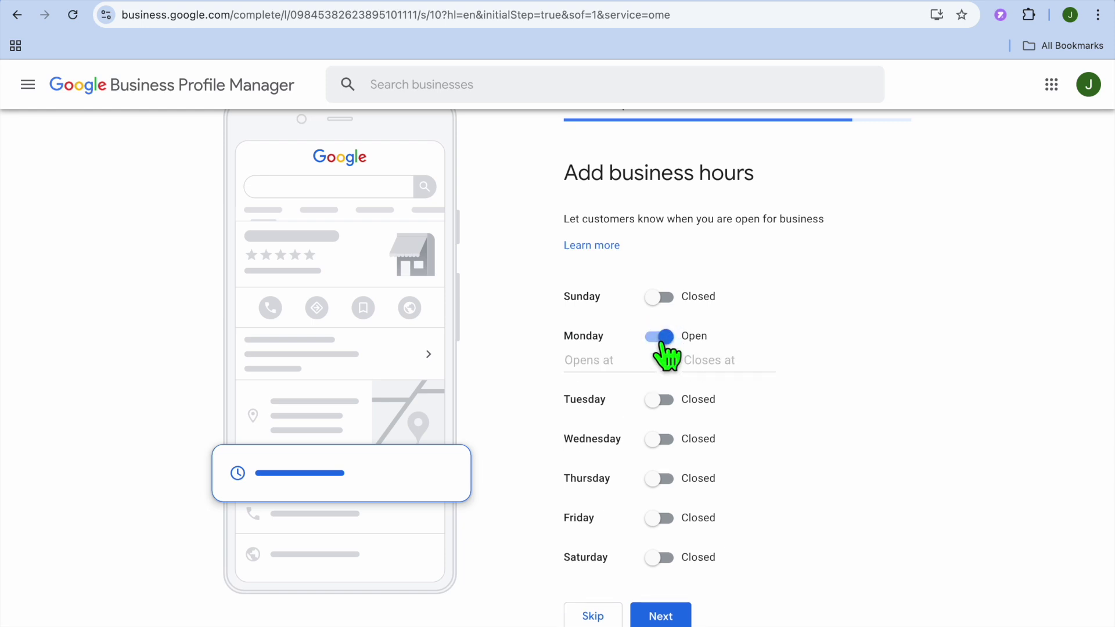
click(592, 378)
scroll(633, 473, down, 5)
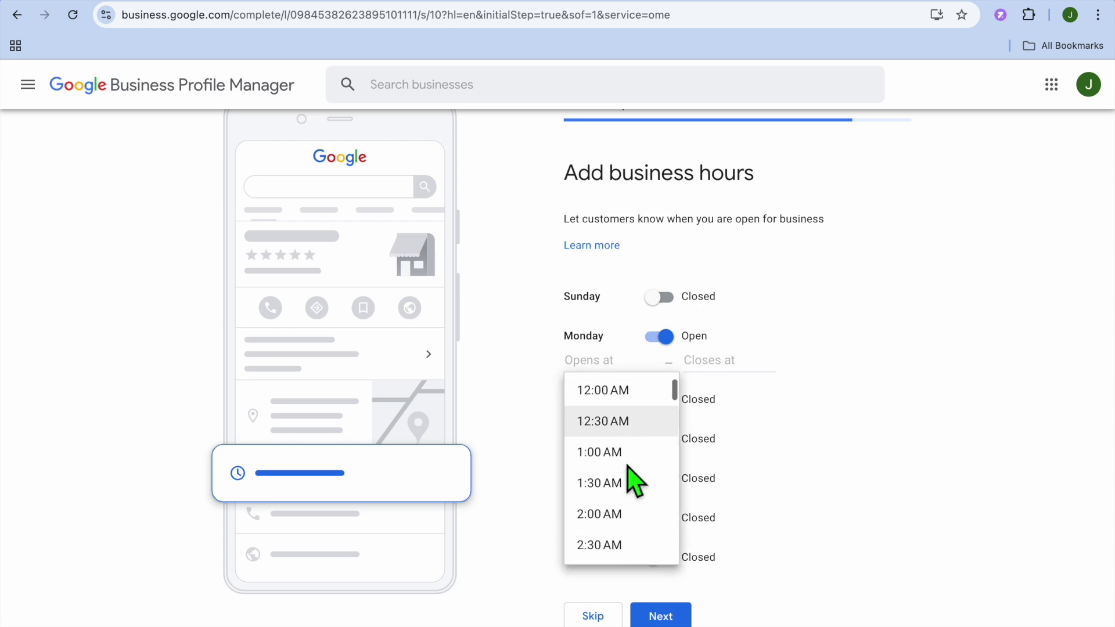
scroll(627, 468, down, 5)
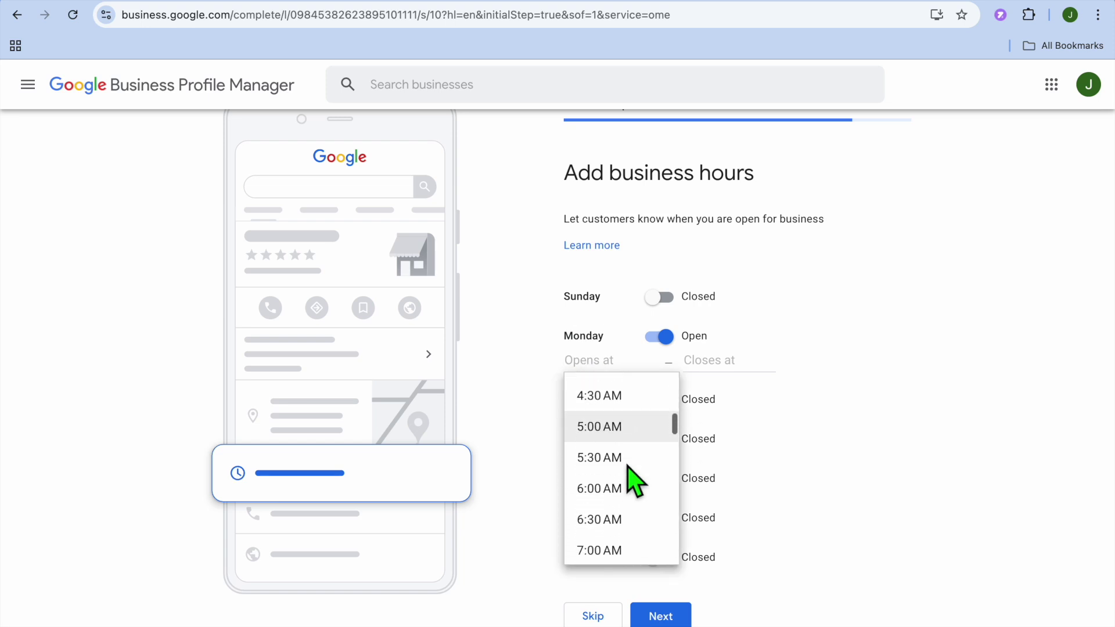
click(620, 467)
click(714, 366)
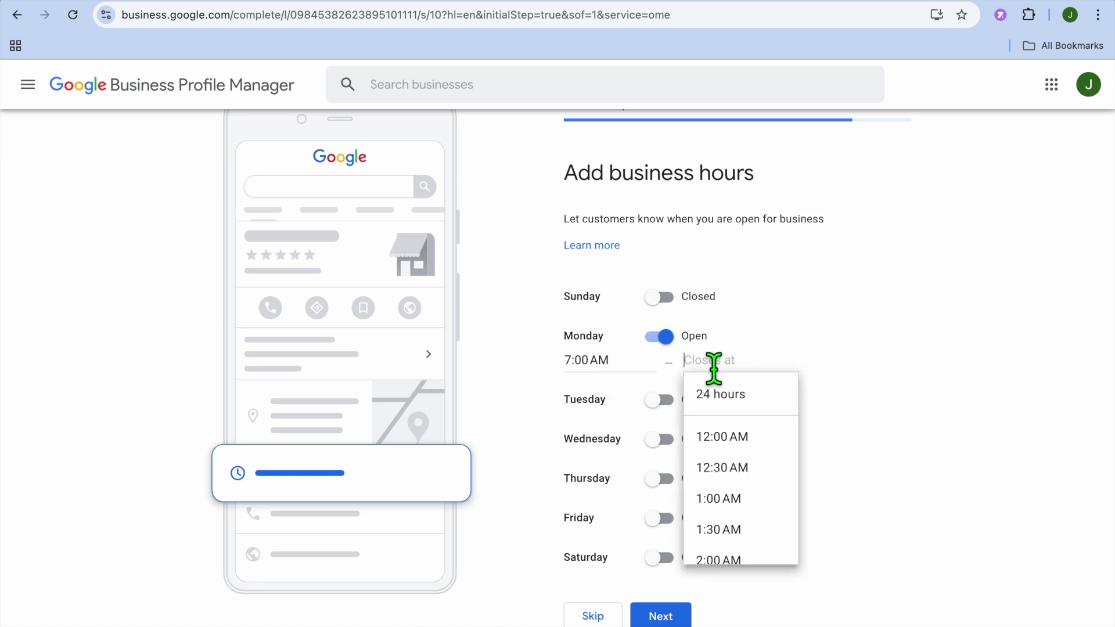
scroll(739, 482, down, 1)
scroll(739, 491, down, 8)
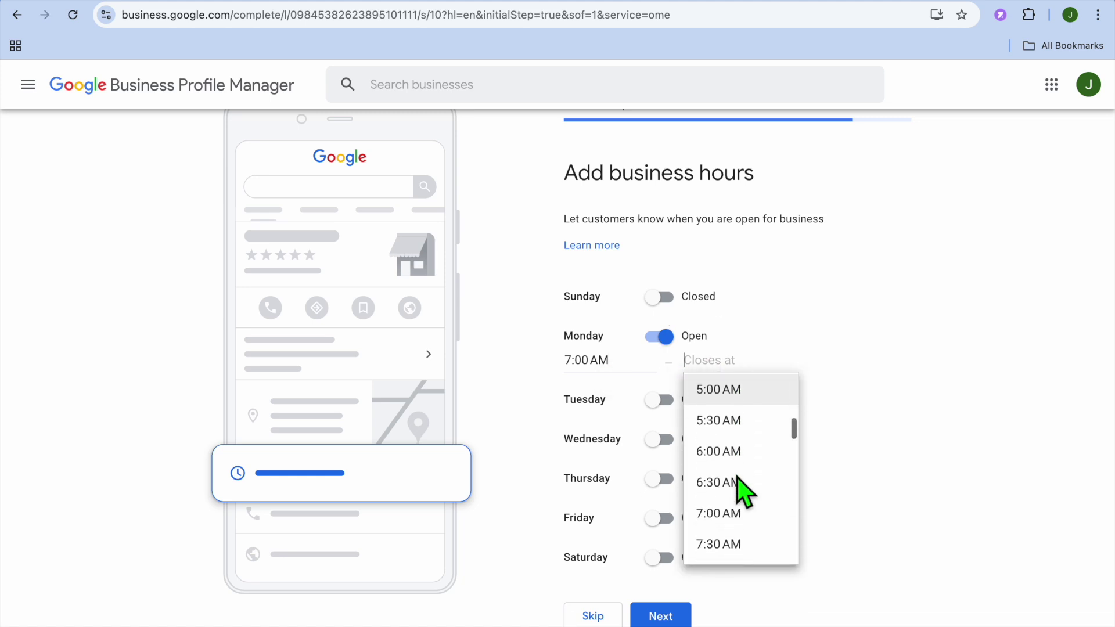
scroll(745, 491, down, 1)
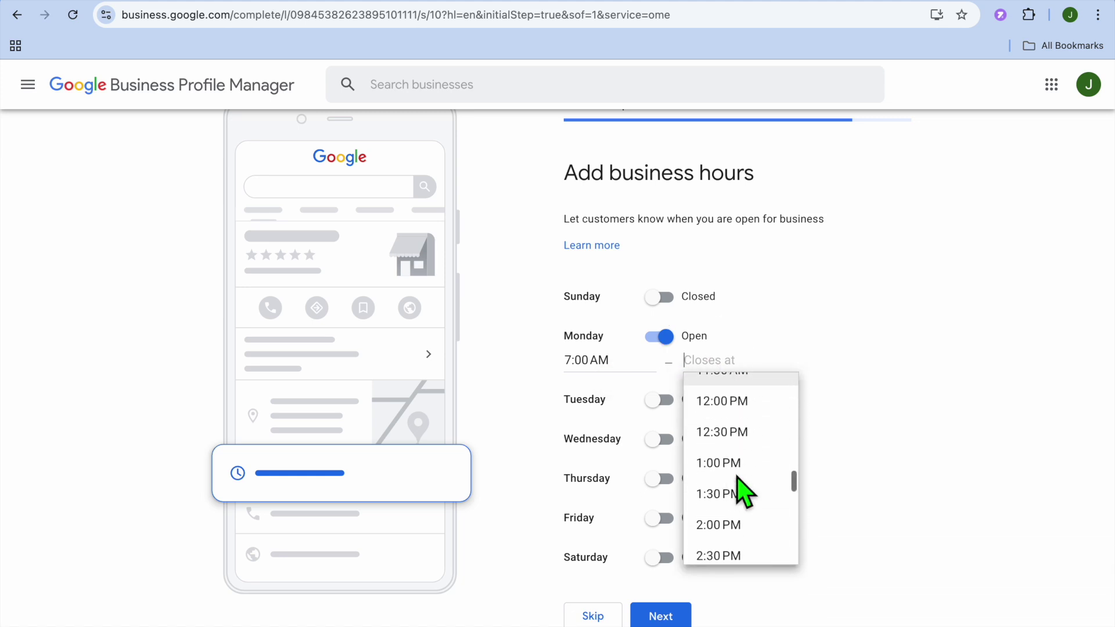
scroll(738, 479, down, 3)
click(738, 505)
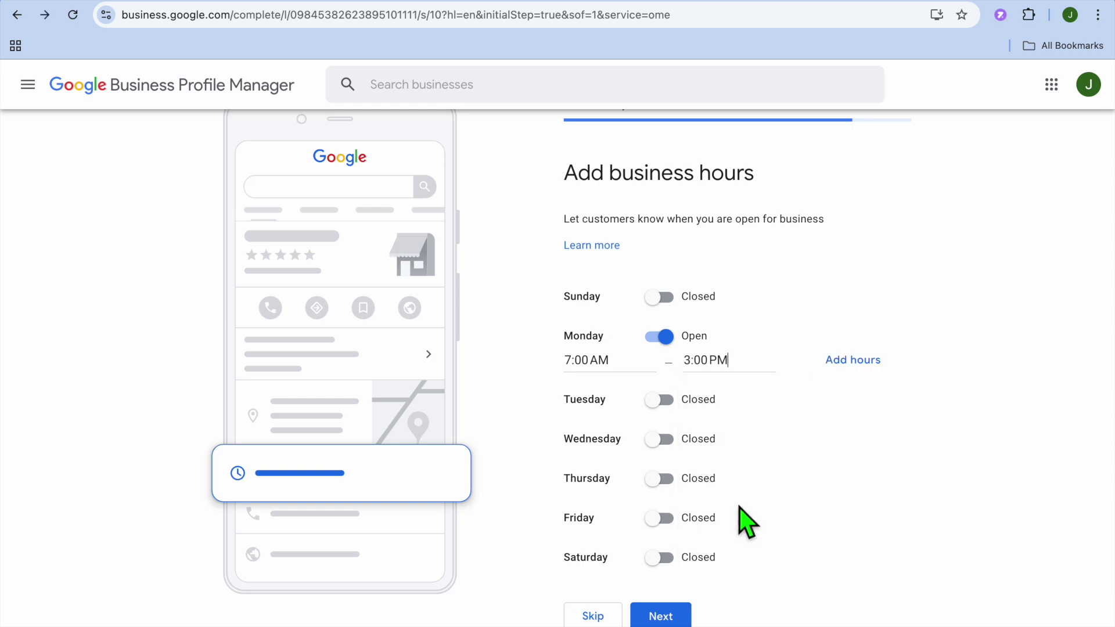
Step: Add a second Monday time range and mark Tuesday, Wednesday and Thursday open
click(844, 360)
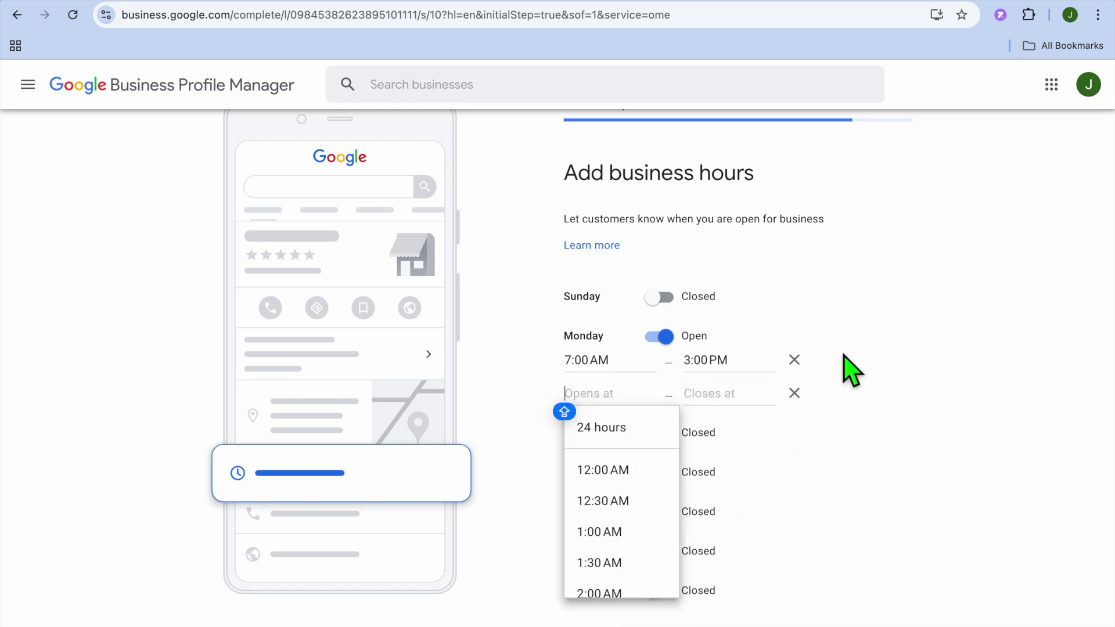
click(776, 465)
click(661, 434)
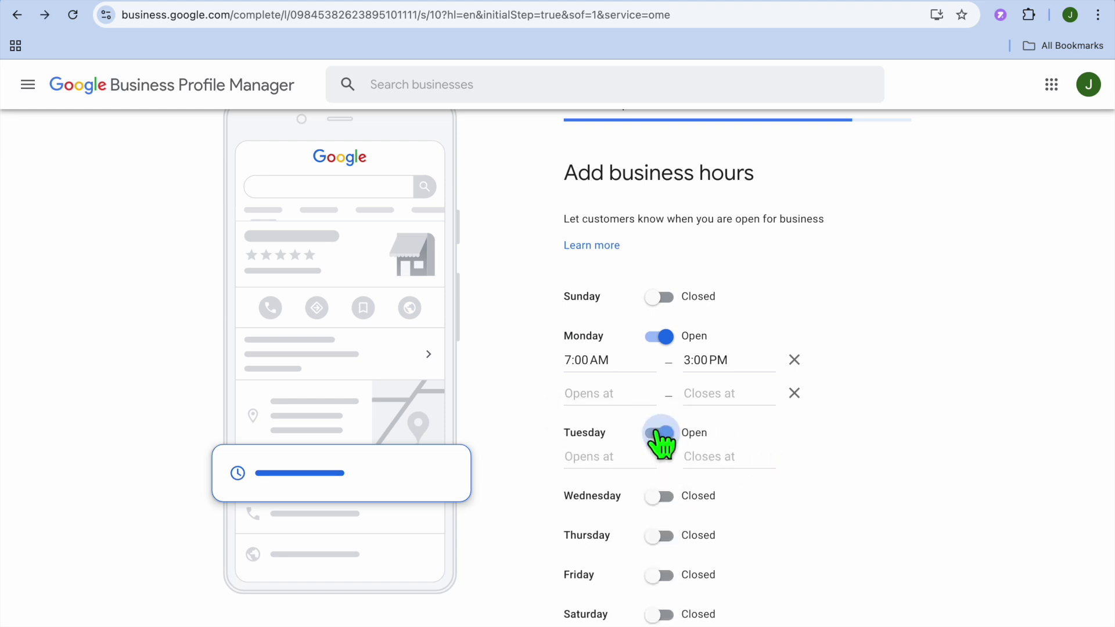
click(659, 498)
click(660, 560)
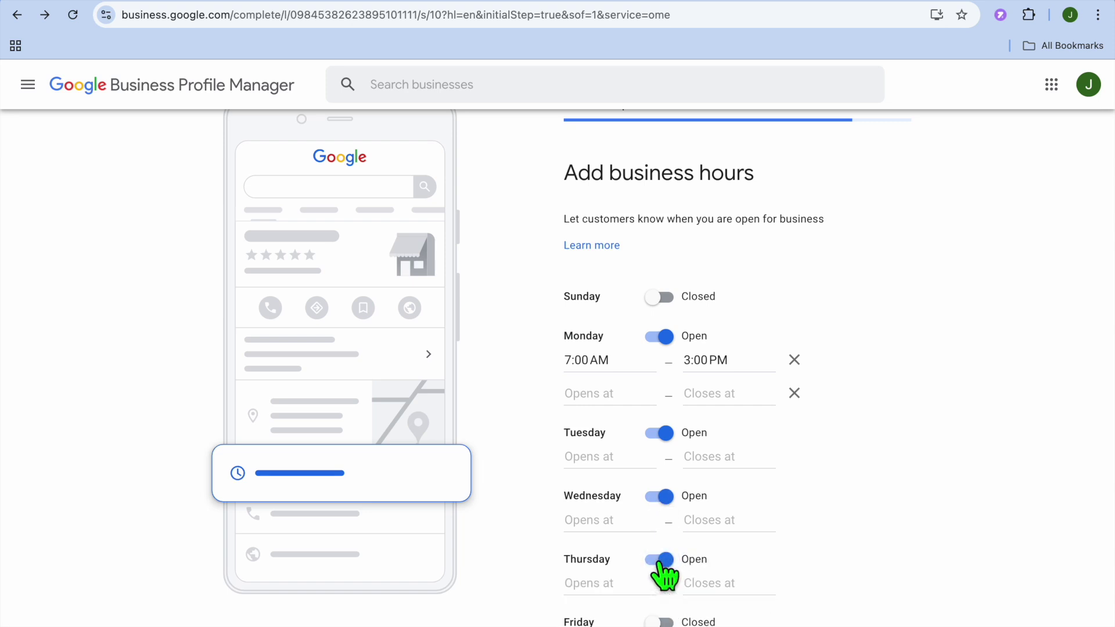
scroll(682, 598, down, 2)
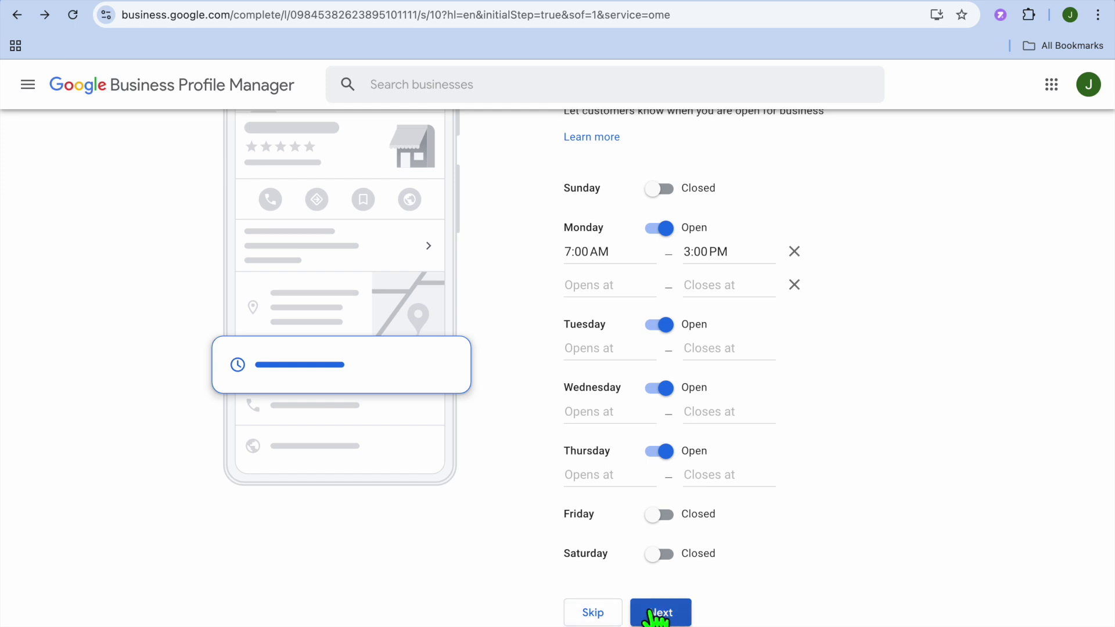
click(673, 616)
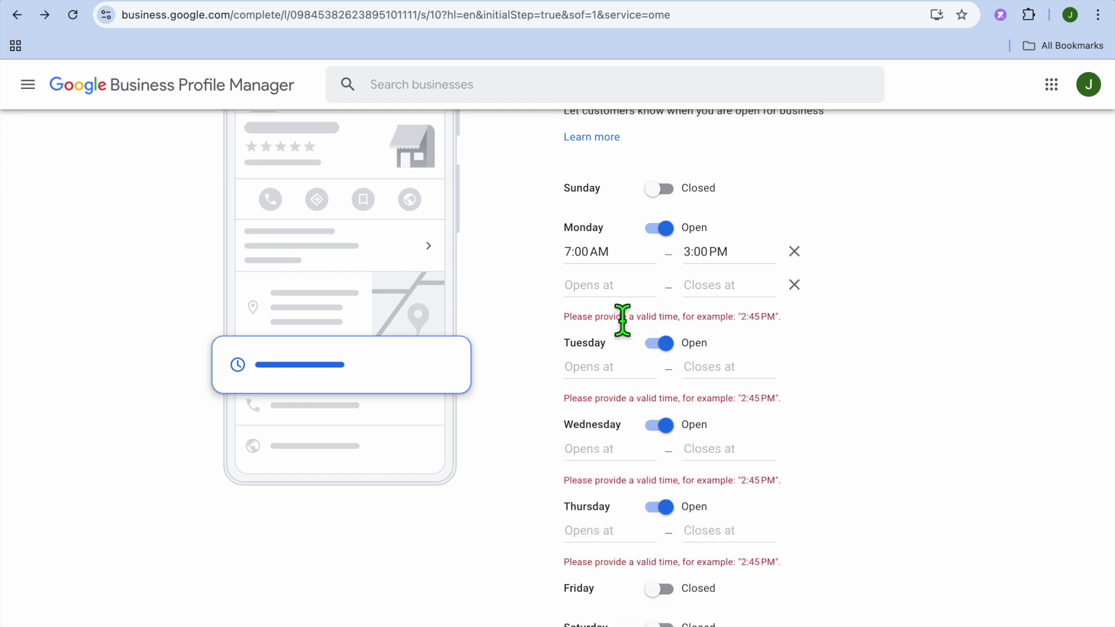
Step: Set Monday's second time range to 4:00 AM–7:00 AM
click(598, 289)
scroll(629, 388, down, 2)
scroll(630, 388, down, 3)
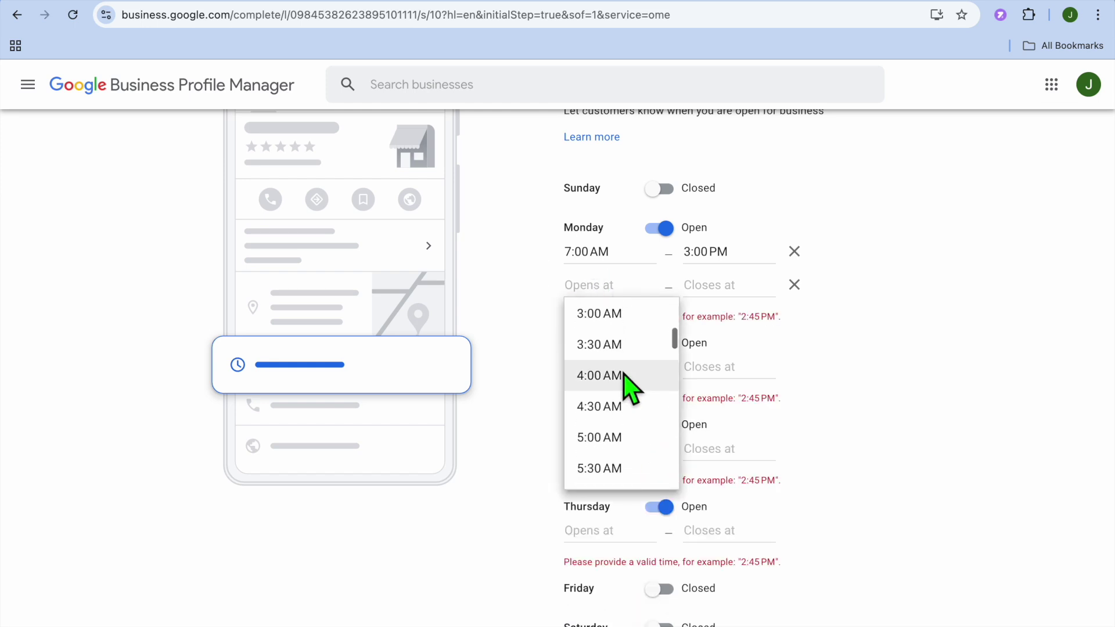
click(622, 386)
click(721, 290)
scroll(763, 459, down, 5)
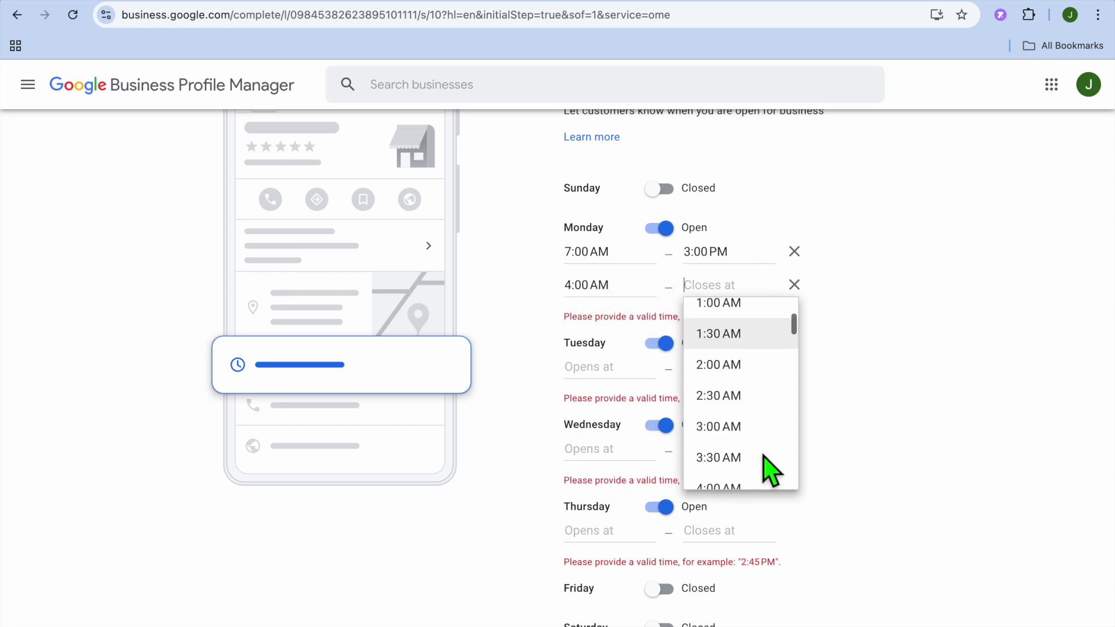
click(743, 457)
click(592, 371)
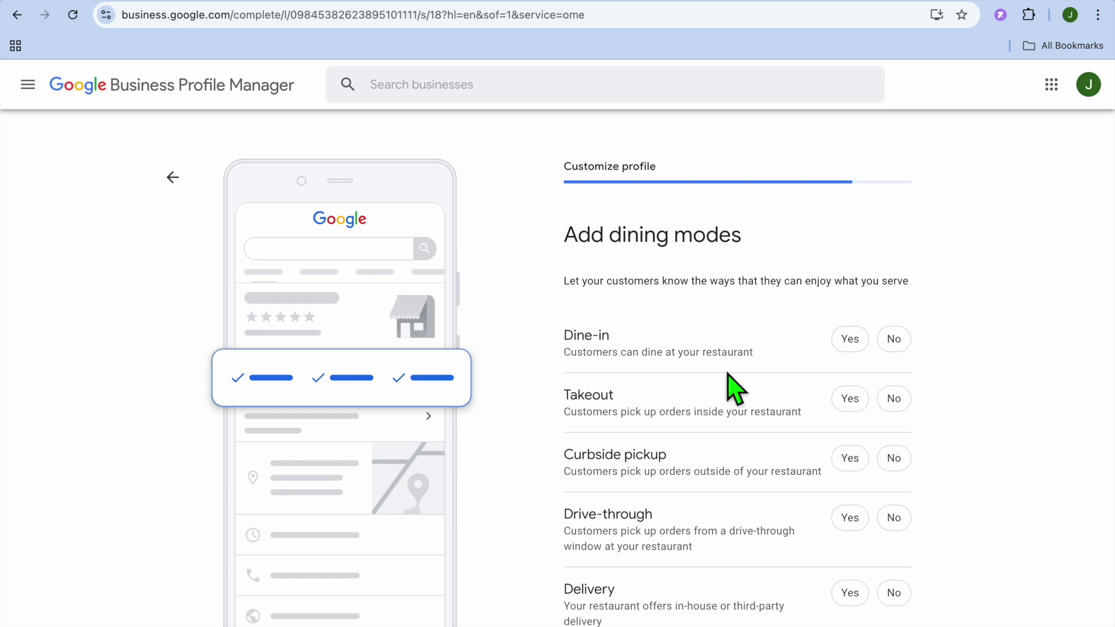
Step: Answer Yes for dine-in, takeout, curbside pickup and delivery; No for drive-through and no-contact delivery
scroll(737, 388, down, 2)
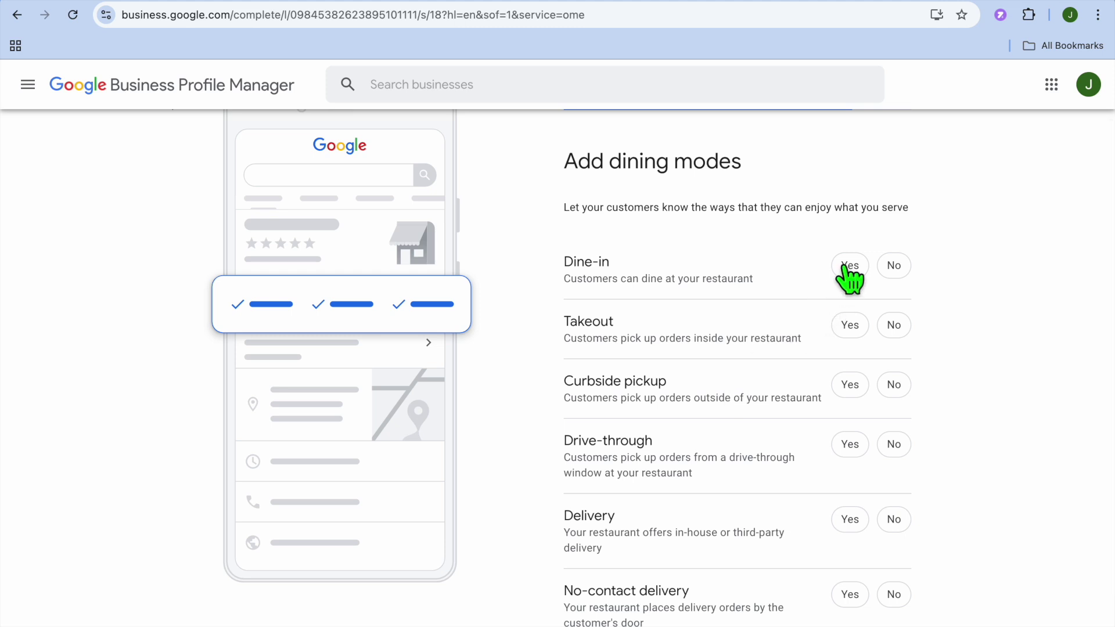
click(848, 266)
click(851, 325)
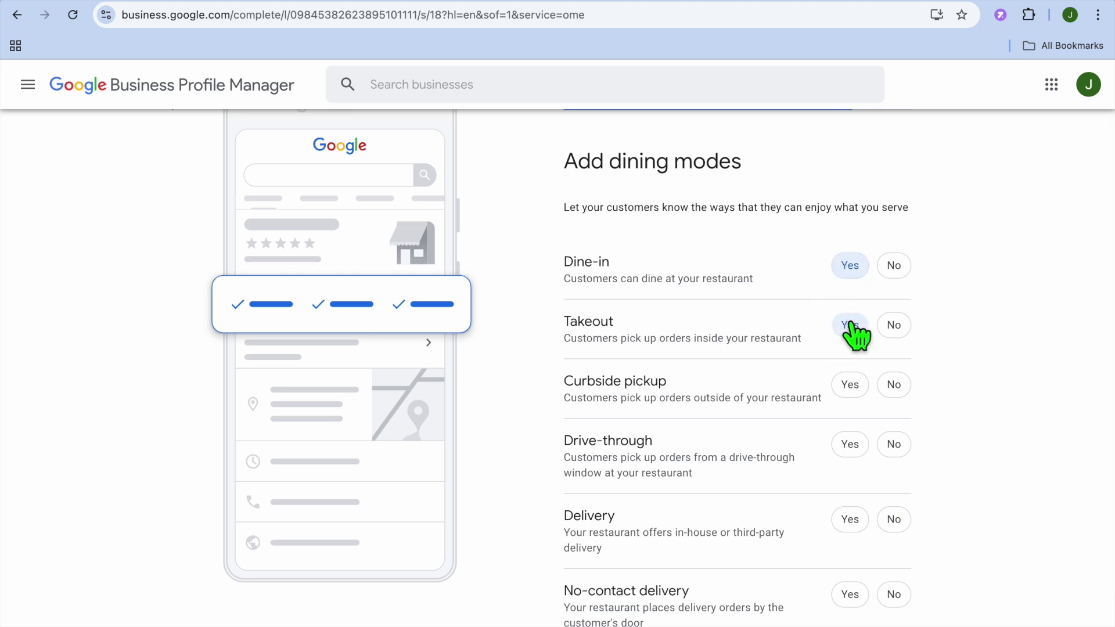
scroll(755, 401, down, 1)
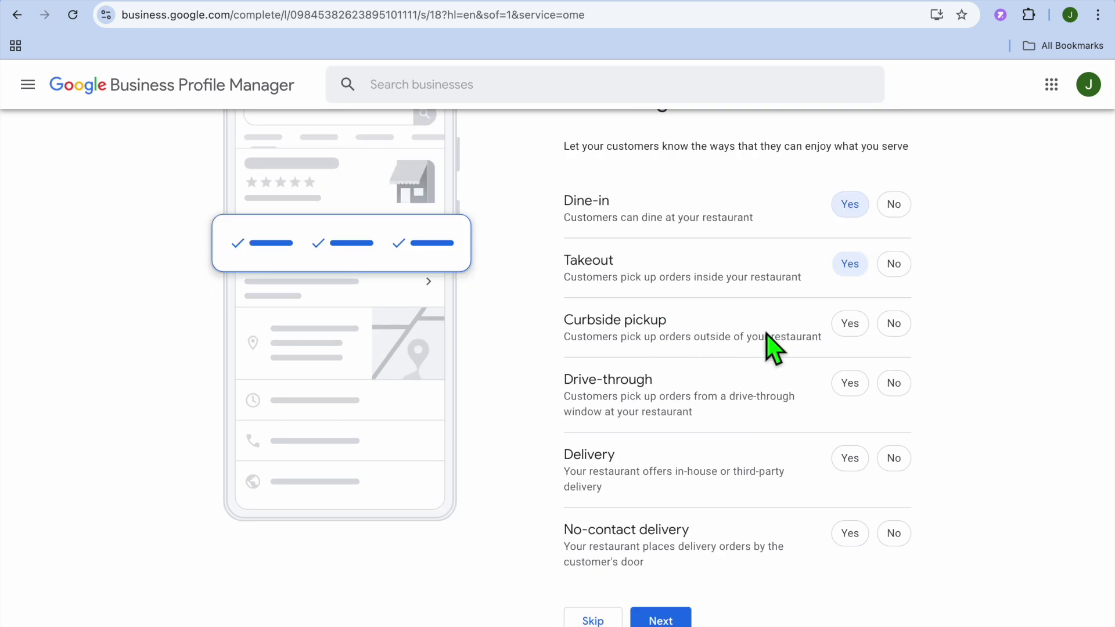
click(851, 336)
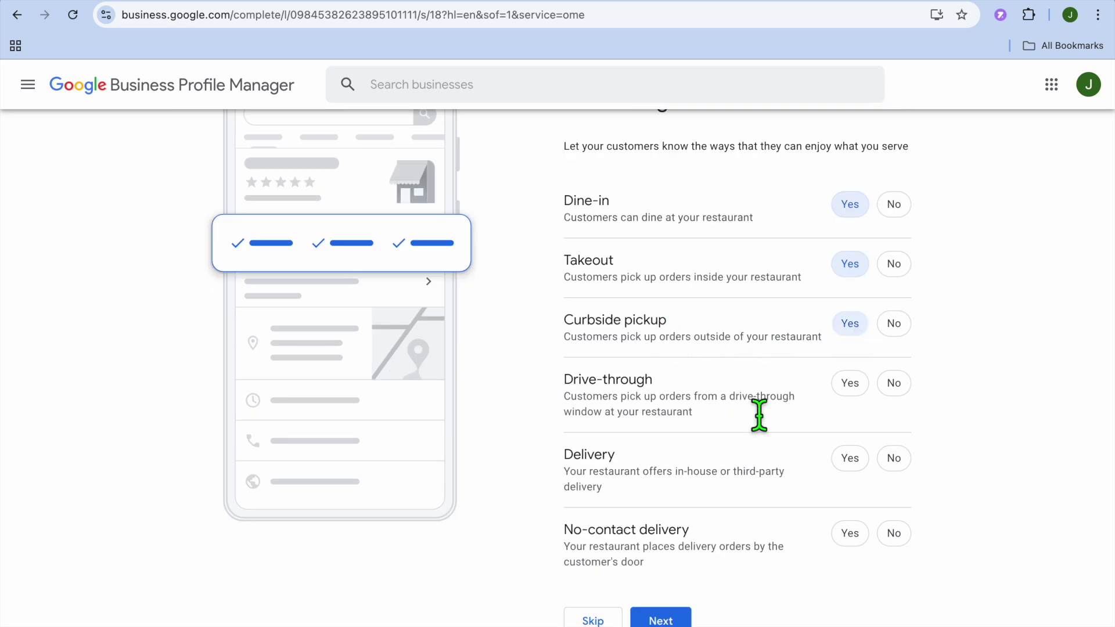
click(879, 390)
click(848, 461)
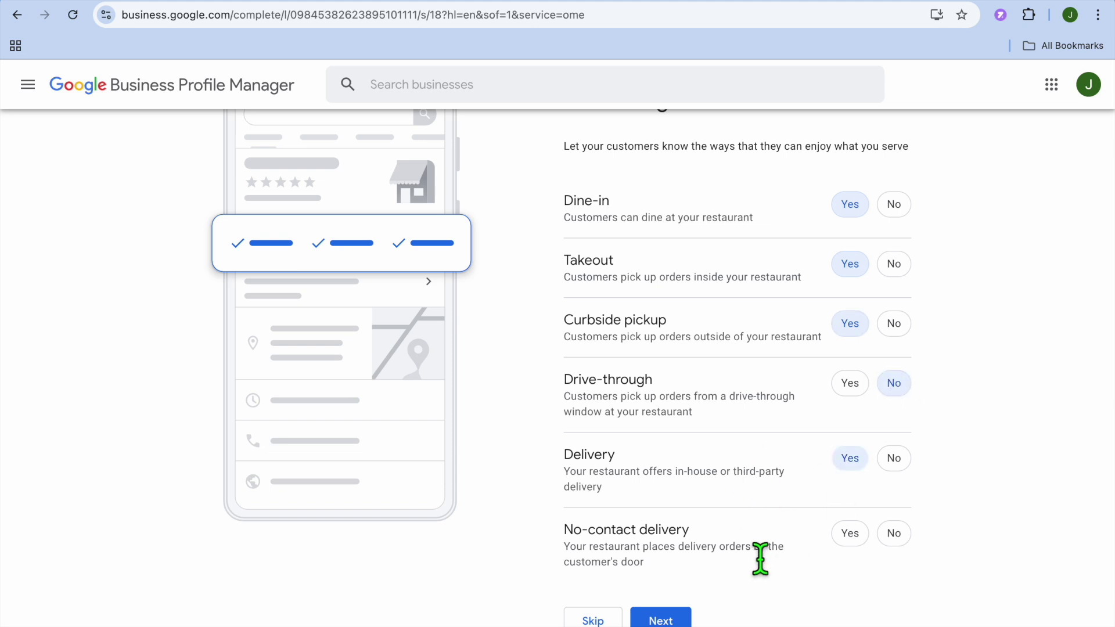
click(895, 533)
scroll(772, 568, down, 1)
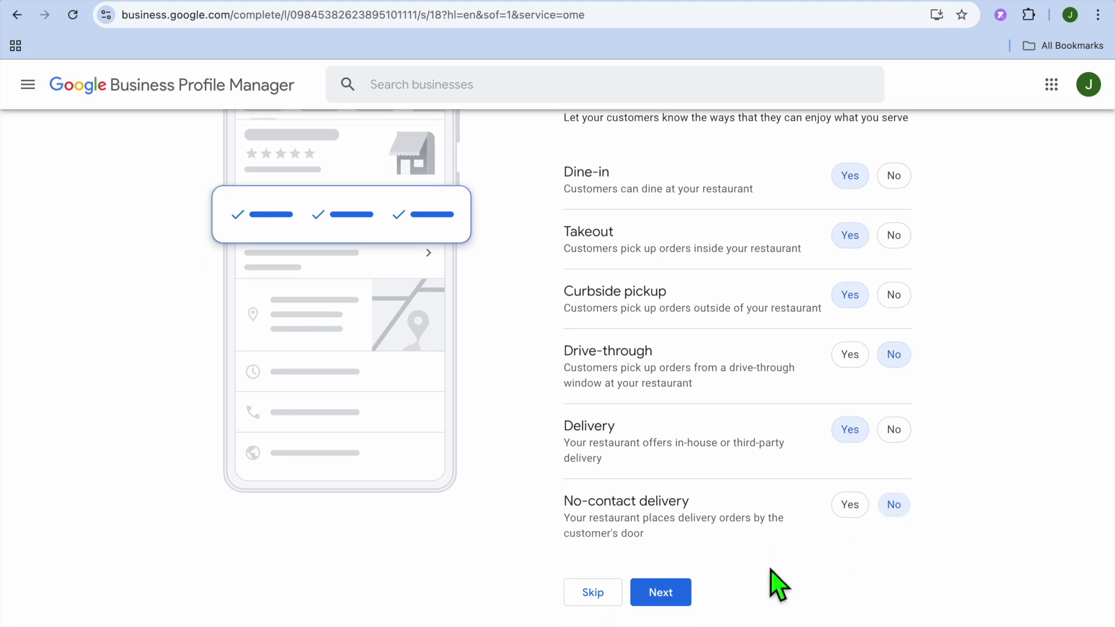
click(677, 591)
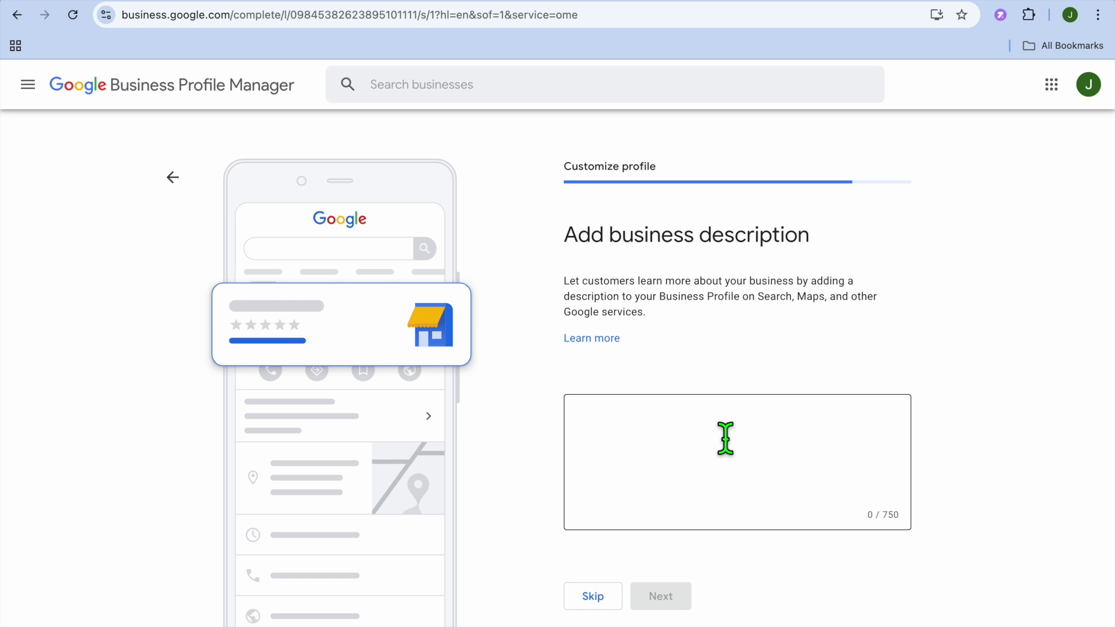
Step: Skip the business description, leaving it empty
click(603, 594)
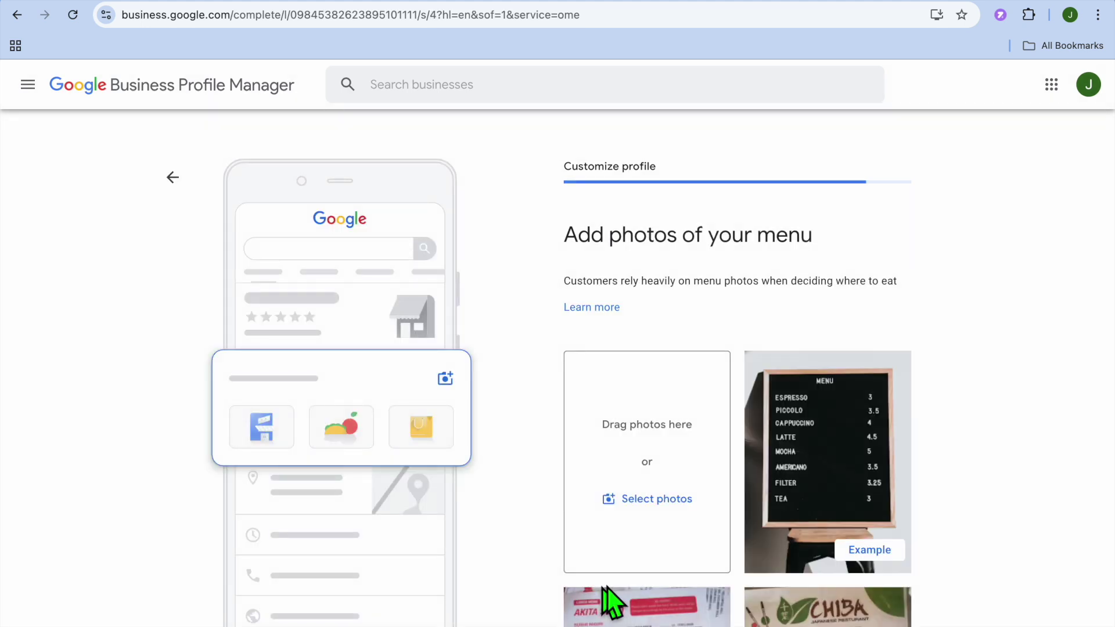
Step: Skip the menu photos step without uploading any photos
scroll(662, 498, down, 3)
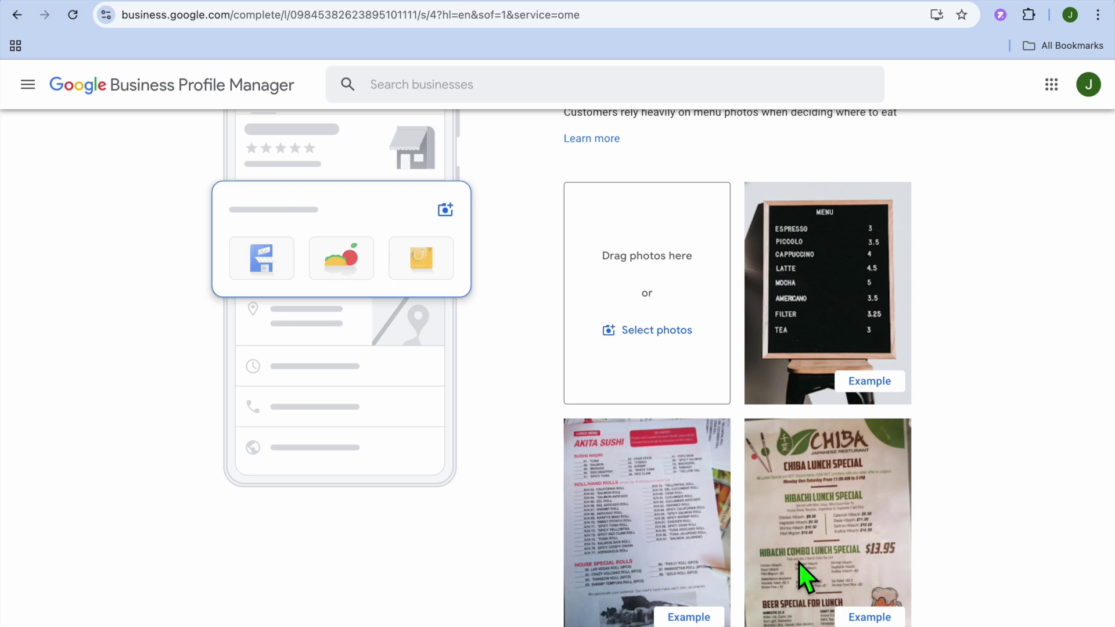
scroll(799, 563, up, 3)
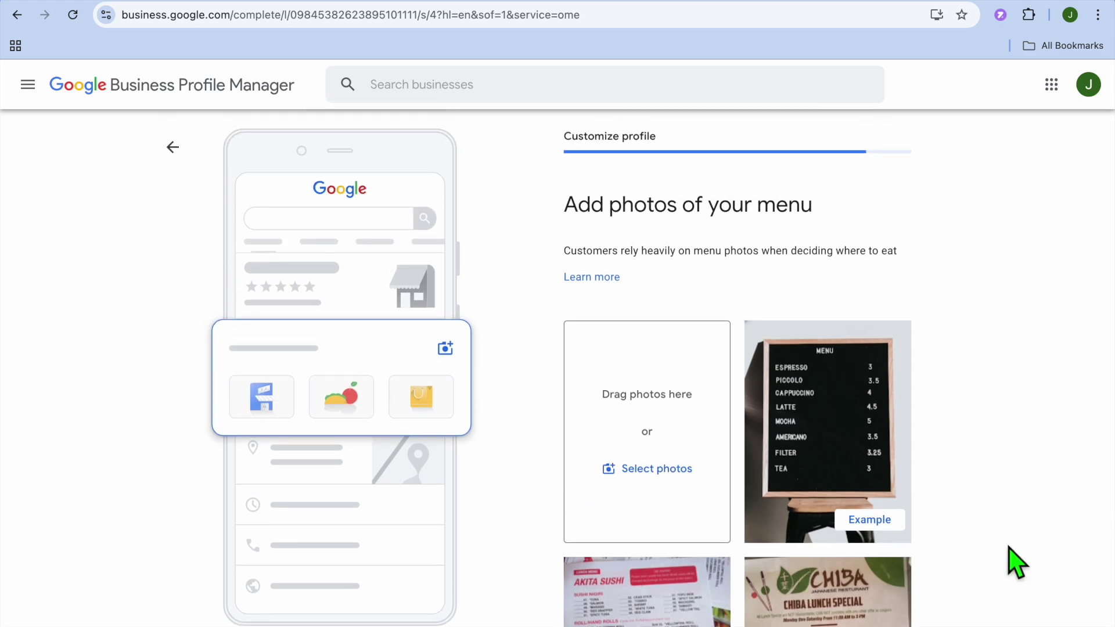
scroll(1016, 562, down, 5)
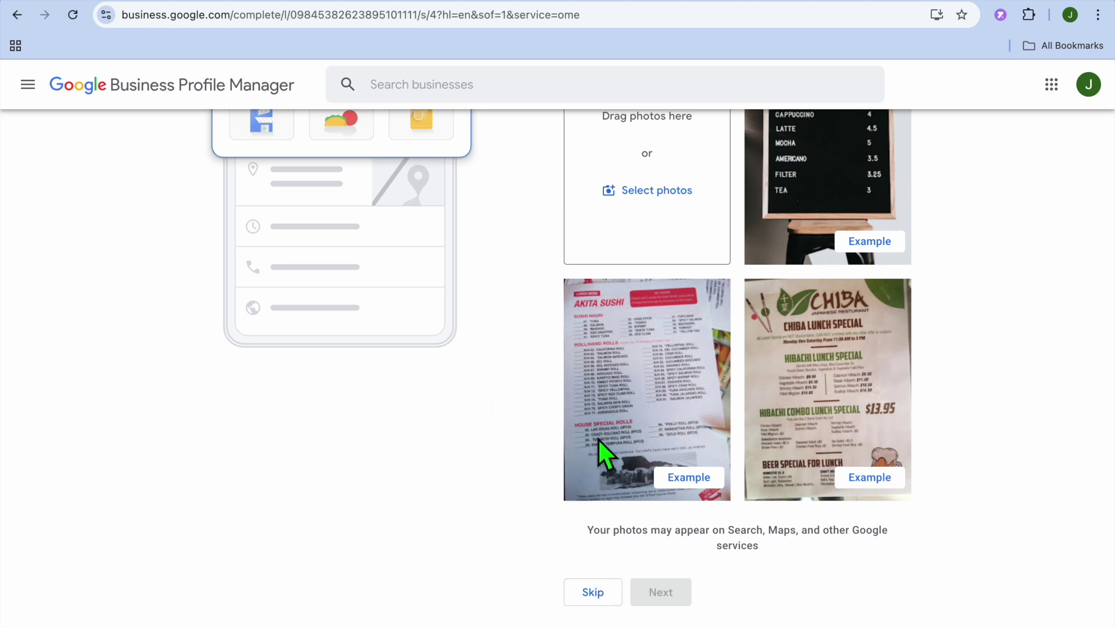
click(592, 595)
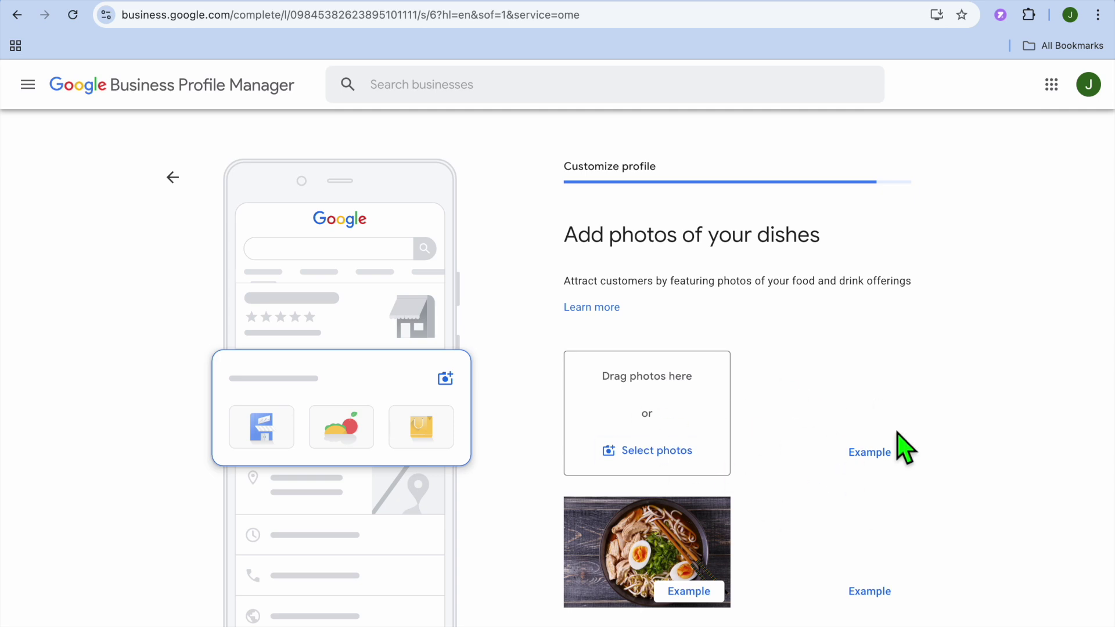
Step: Skip adding dish photos and decline the Google Ads advertising offer
scroll(848, 500, down, 2)
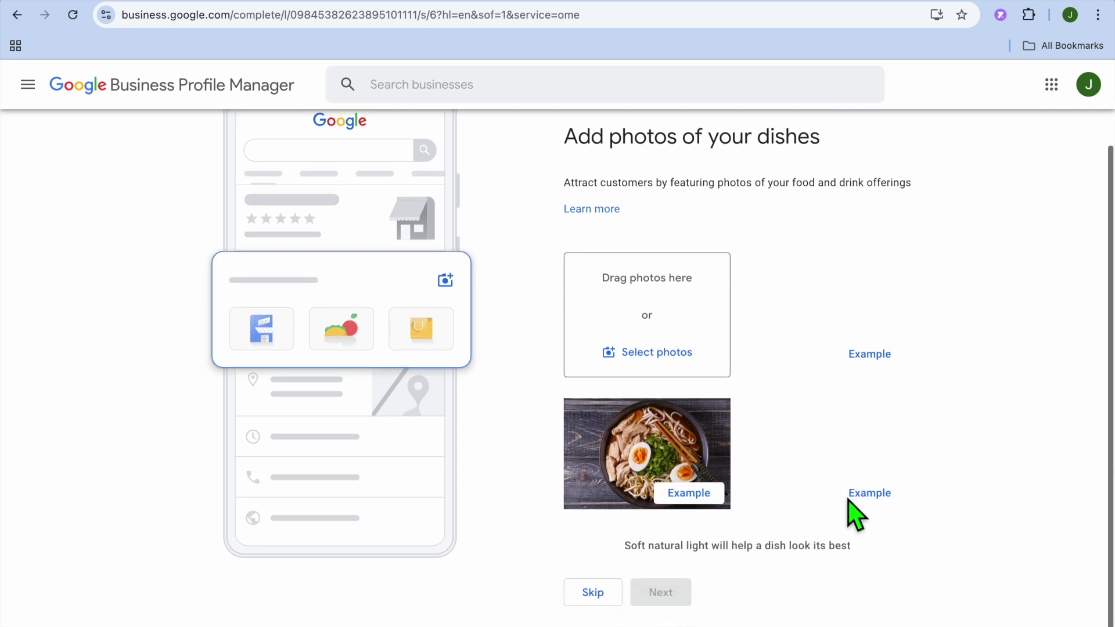
click(592, 590)
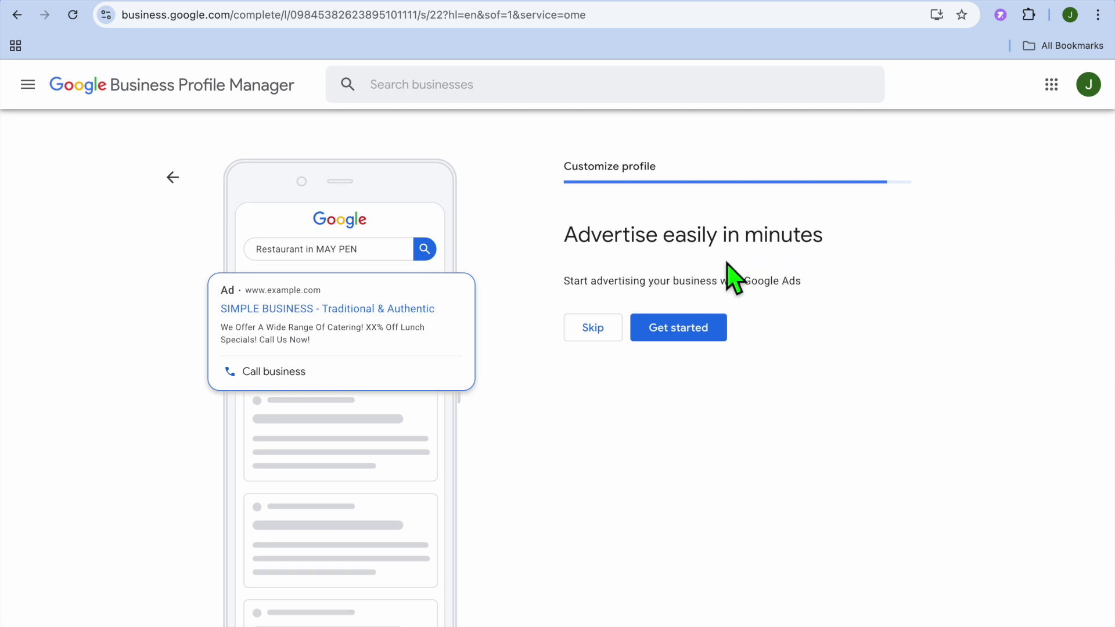
click(594, 329)
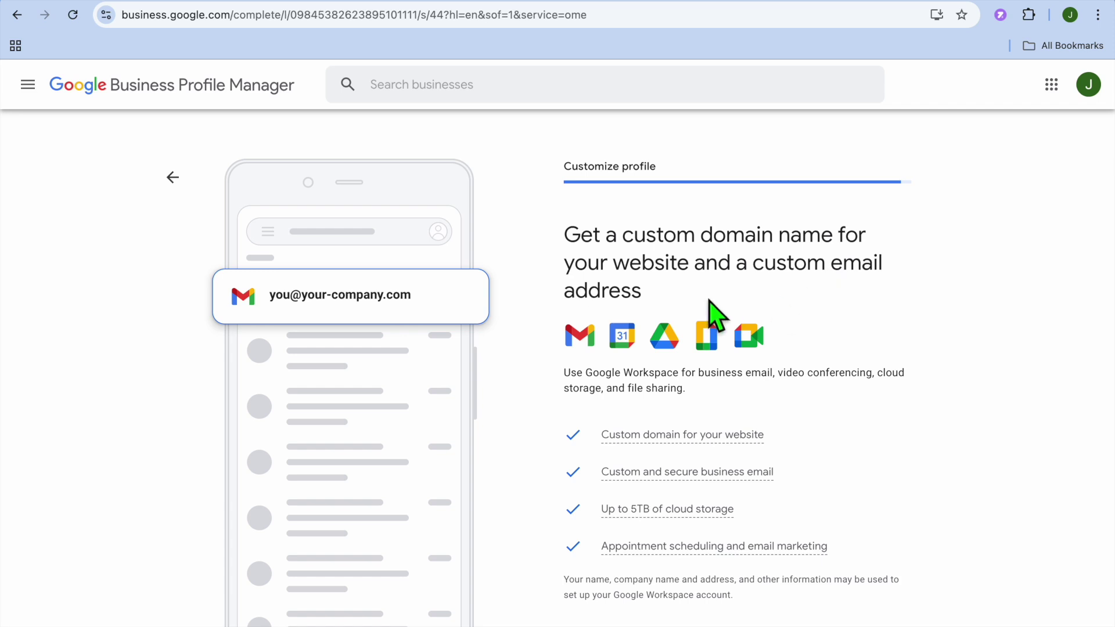
Step: Skip the Google Workspace custom domain and email address offer
scroll(715, 316, down, 2)
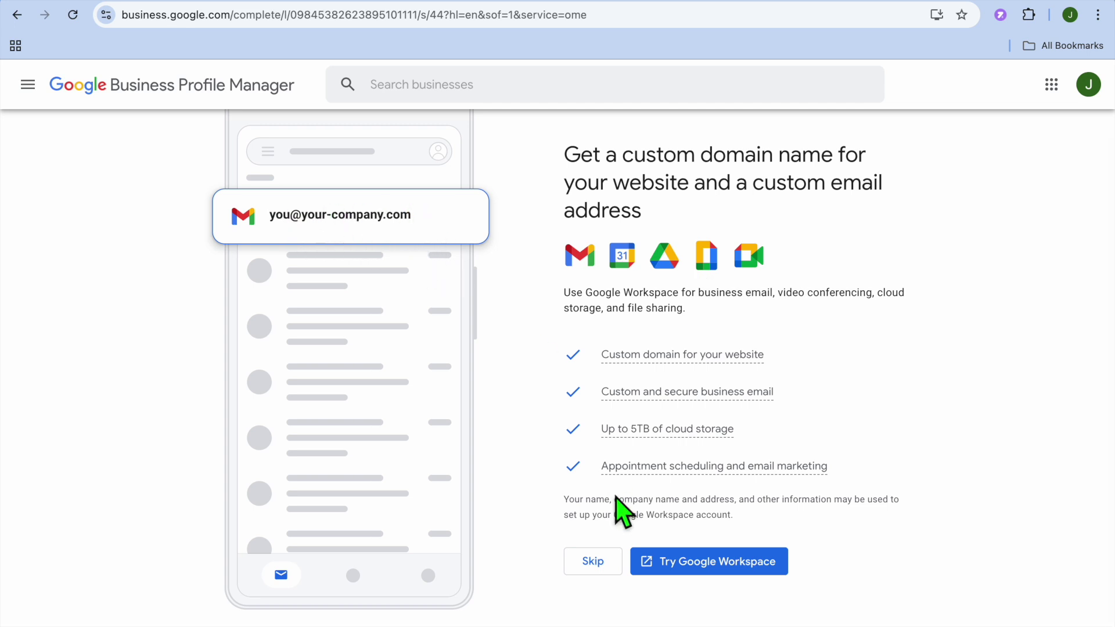
click(605, 560)
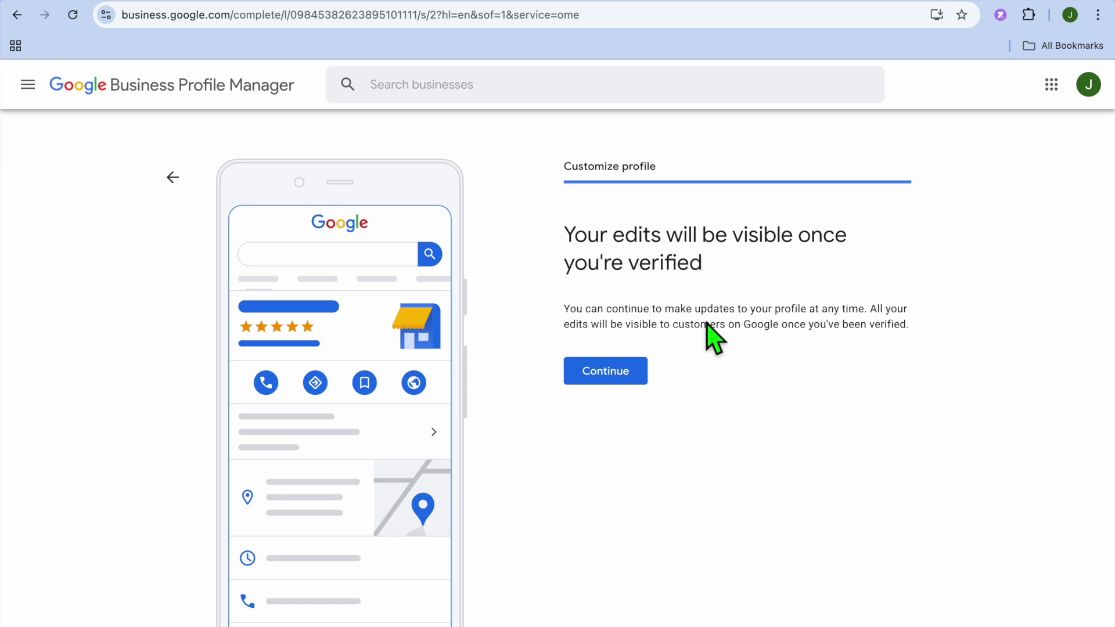
Step: Continue past the verification notice to see the unverified SIMPLE BUSINESS profile in Google Search
click(628, 383)
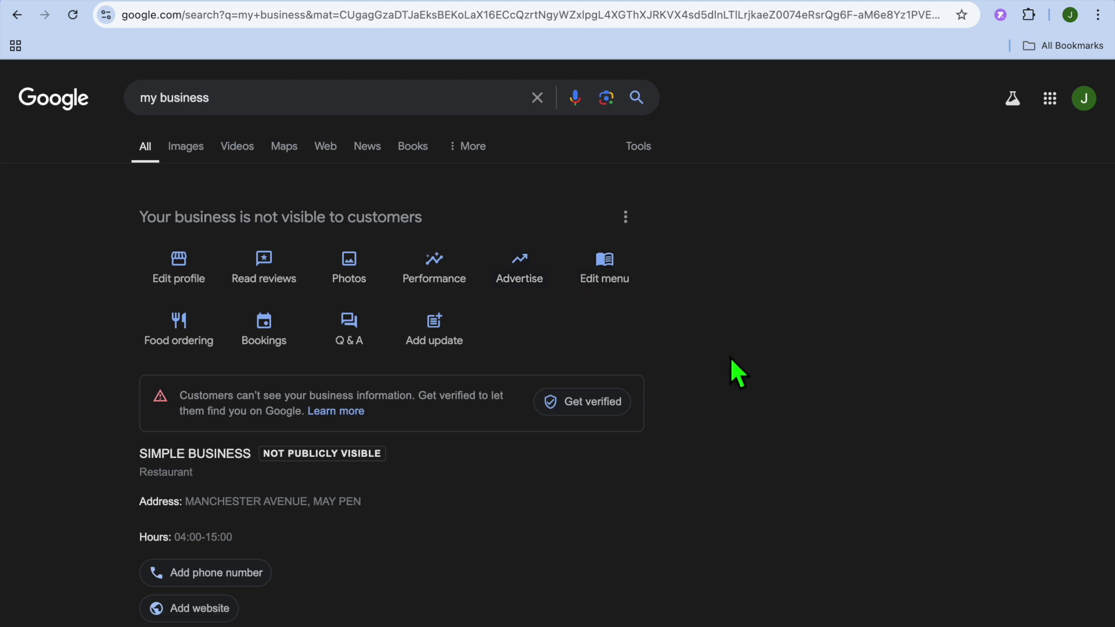
scroll(731, 358, down, 5)
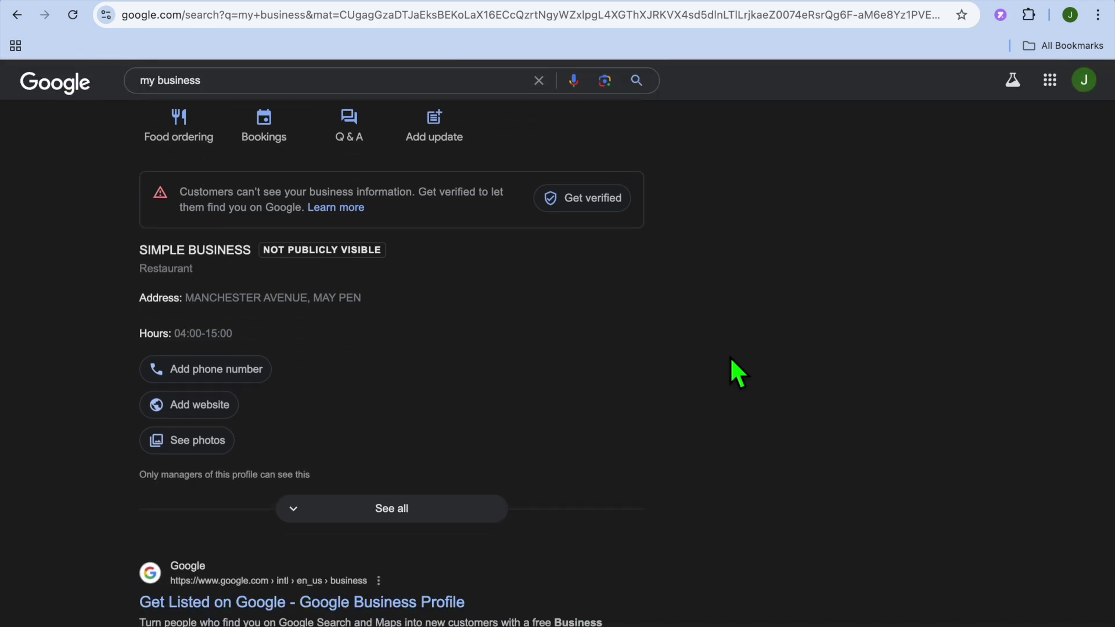
scroll(730, 357, down, 10)
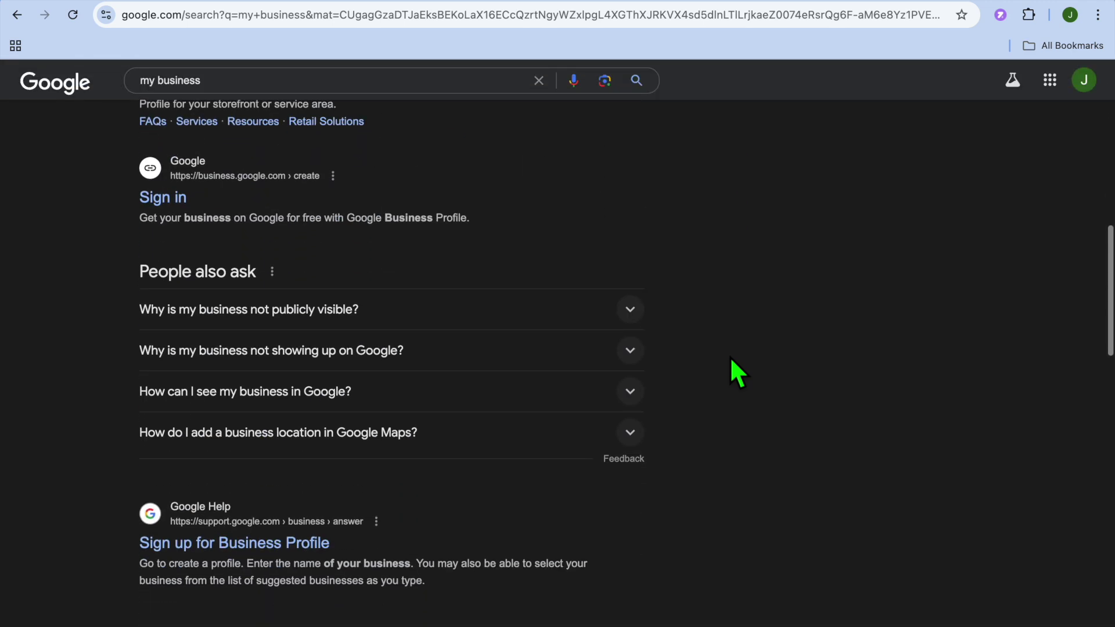
scroll(729, 357, down, 6)
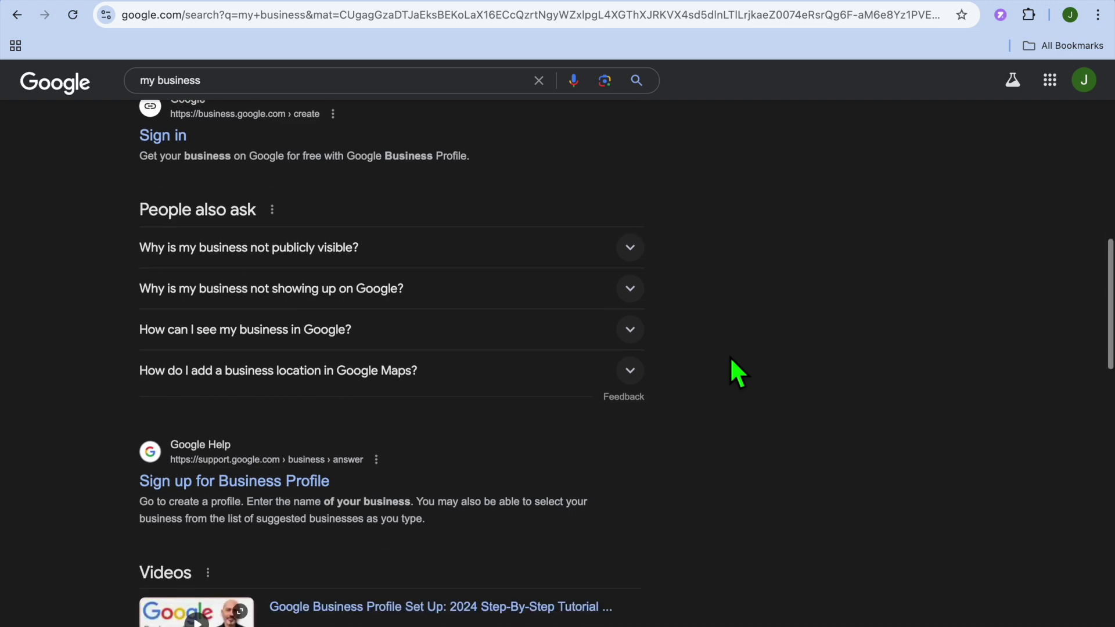
scroll(730, 357, up, 15)
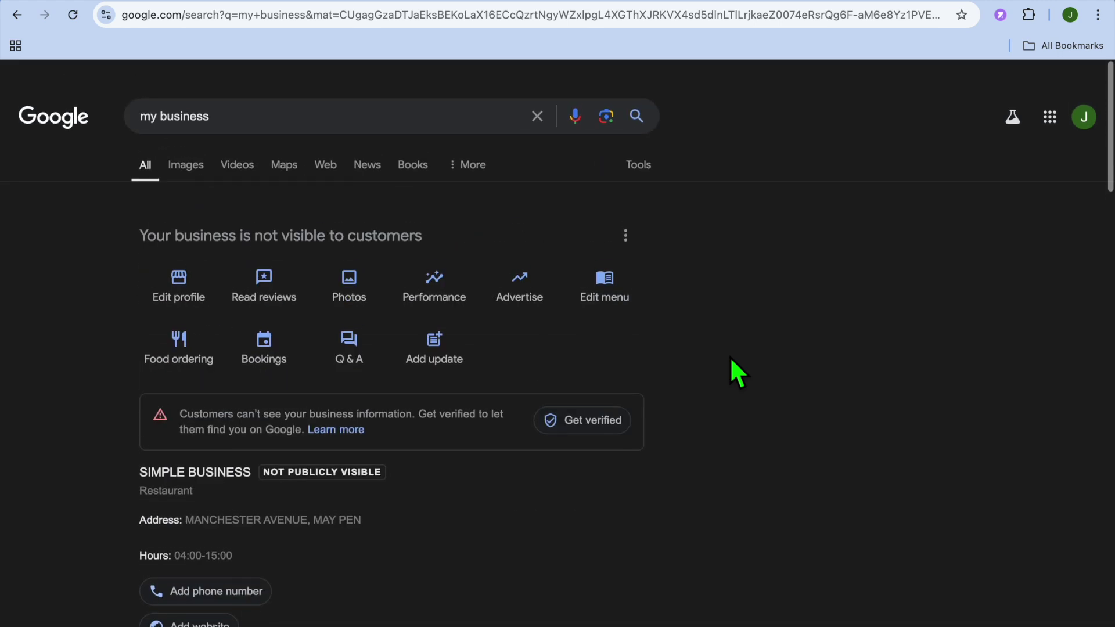